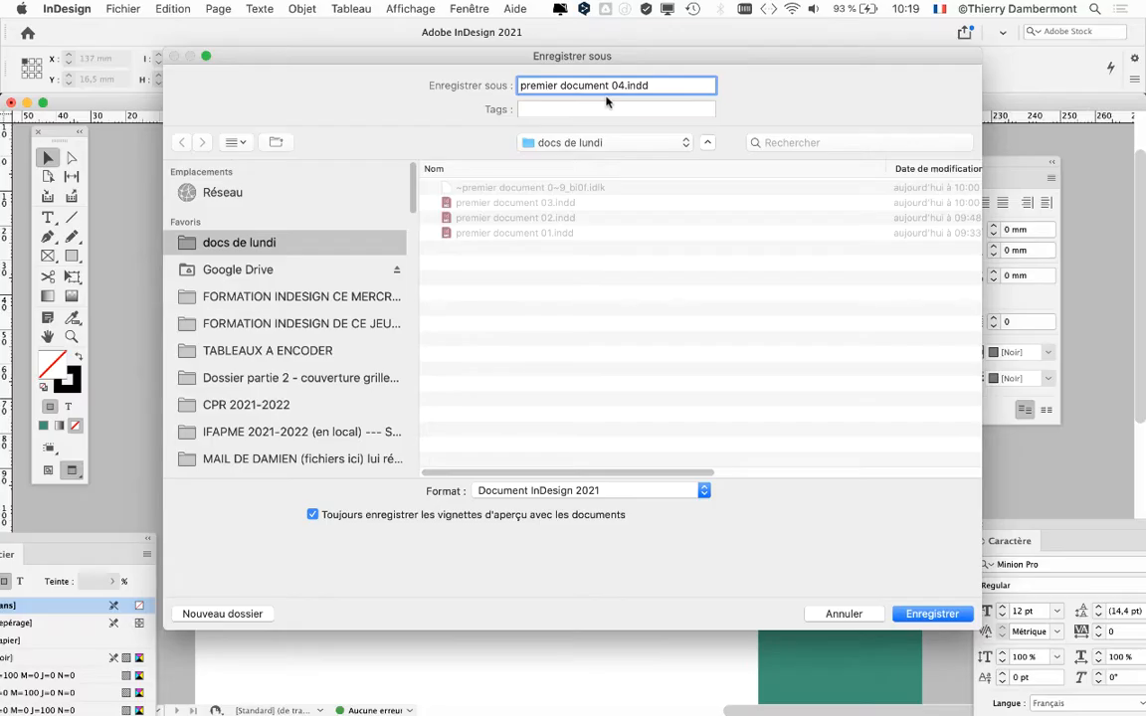
Save the document in the docs de lundi folder as premier document 04.indd
click(926, 613)
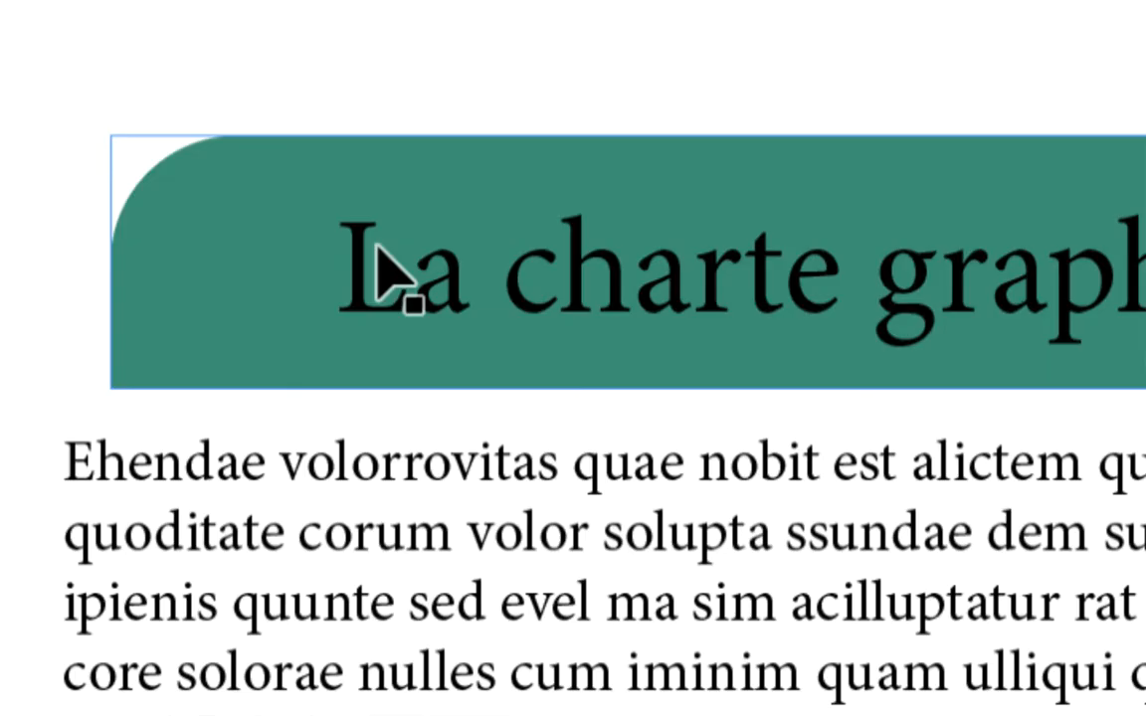
Recolour the title text "La charte graphique" with the [Papier] swatch, targeting the text rather than its frame
click(376, 260)
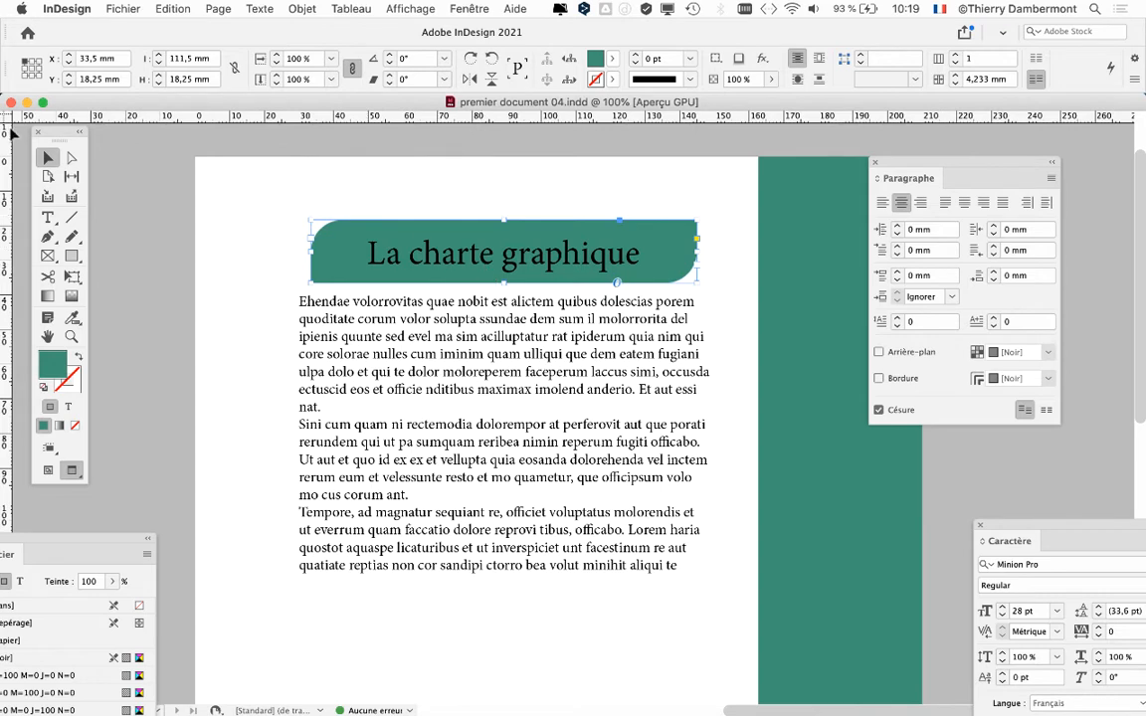
drag(52, 133, 212, 161)
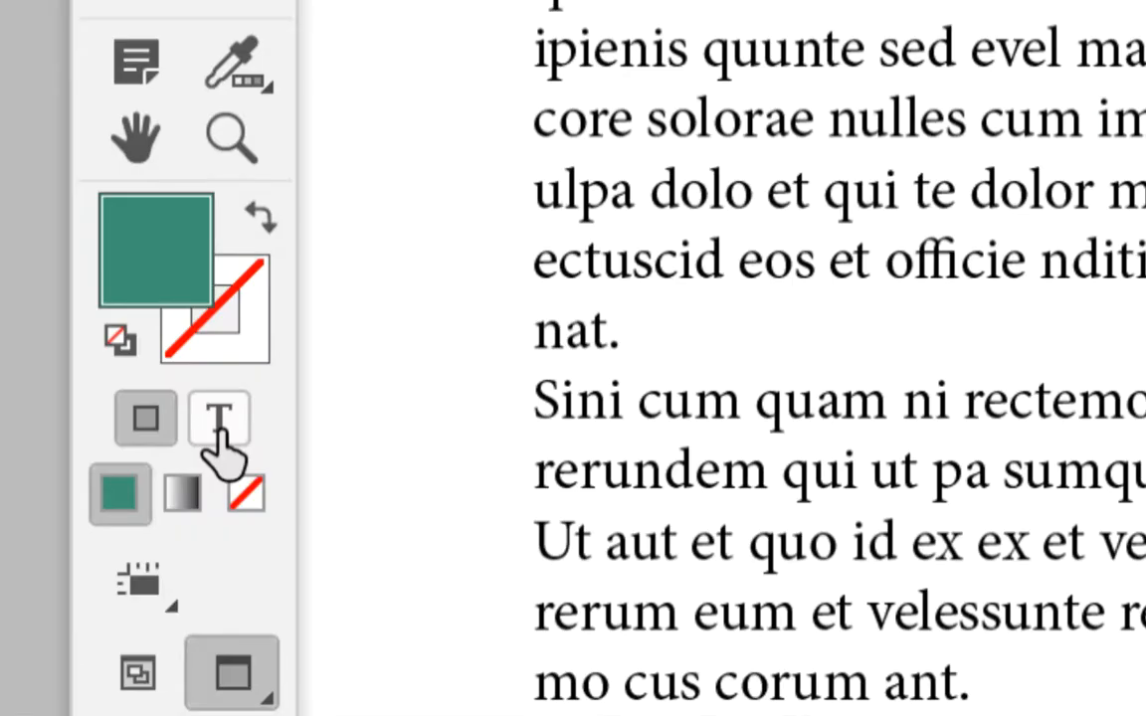
click(219, 423)
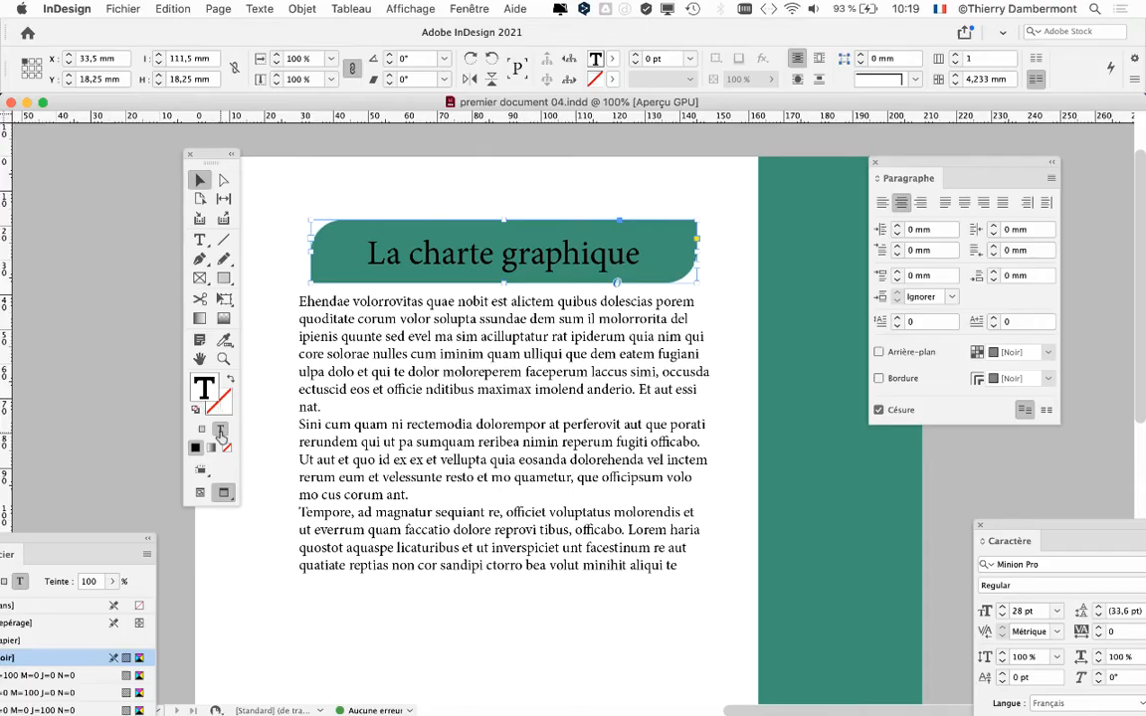
drag(214, 154, 133, 134)
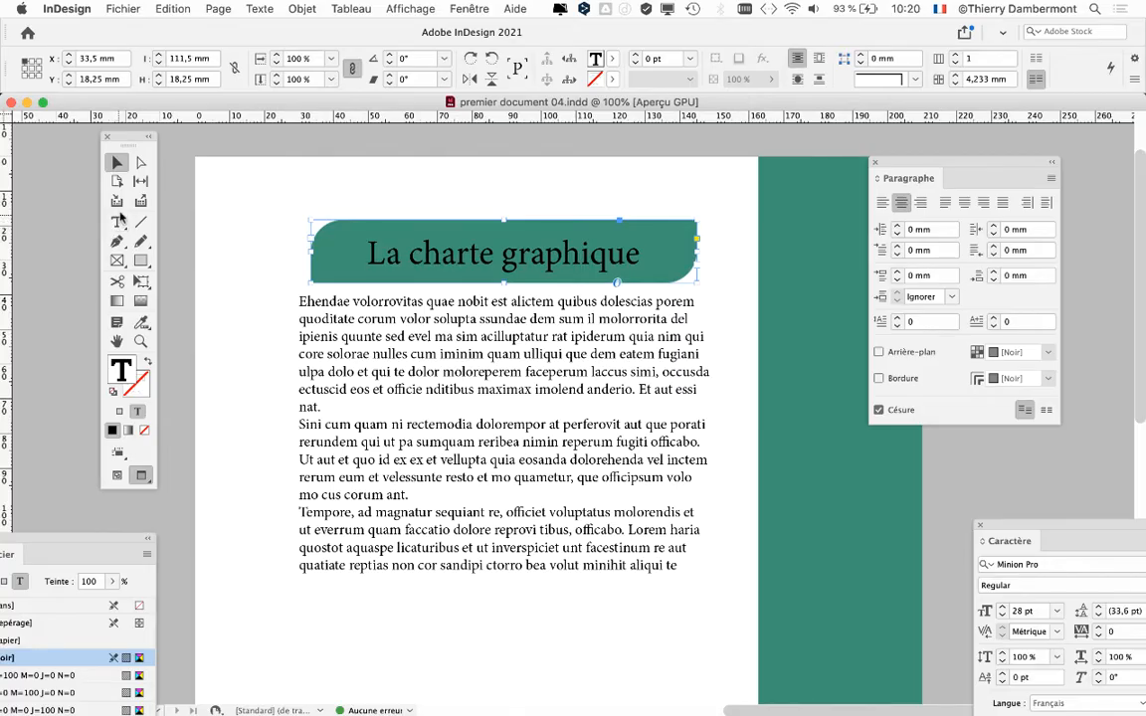
drag(138, 142, 193, 152)
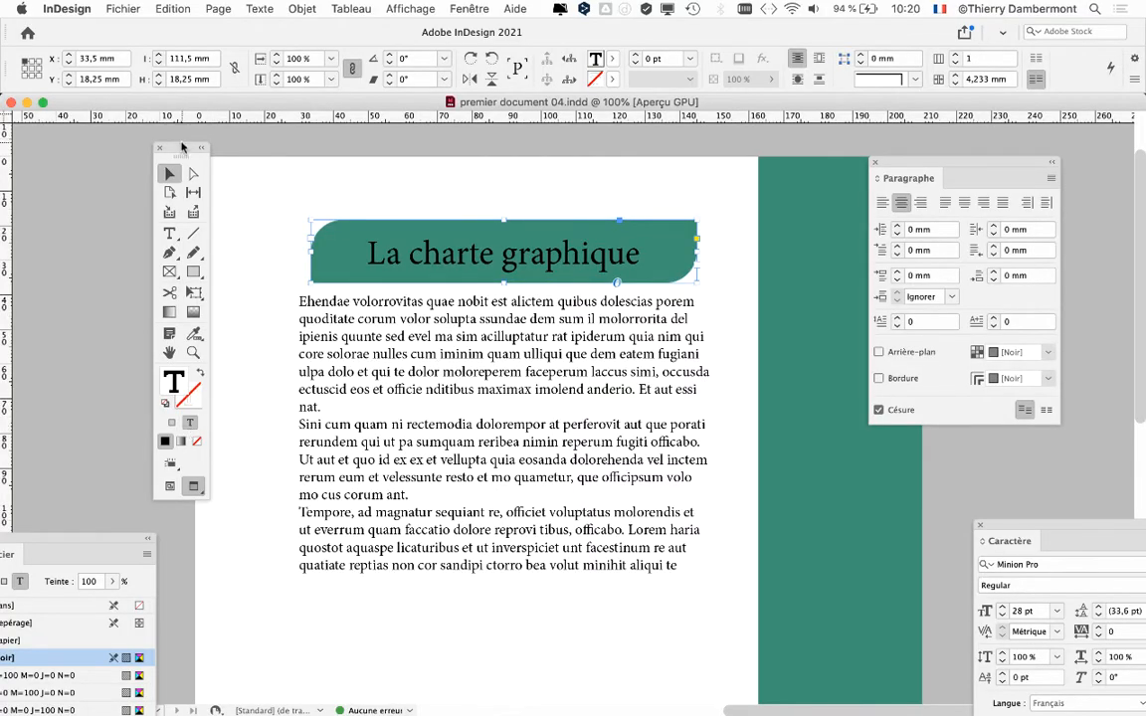
mouse_move(182, 148)
mouse_down()
mouse_move(163, 136)
mouse_move(176, 139)
mouse_up()
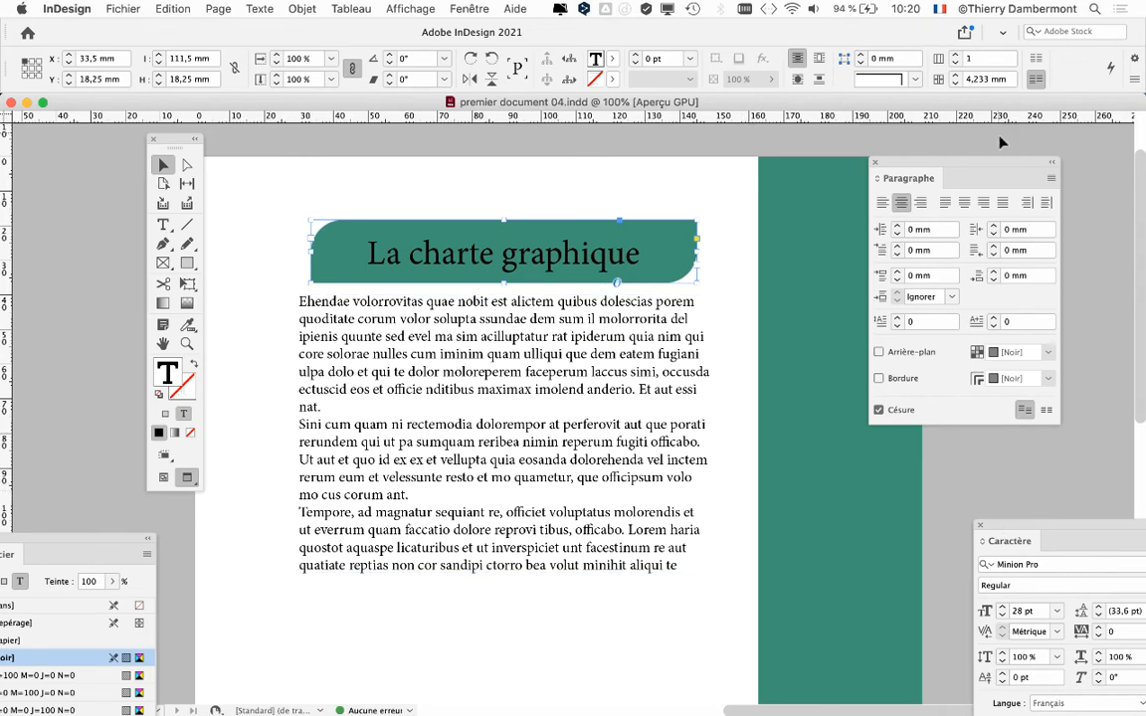
drag(939, 177, 406, 629)
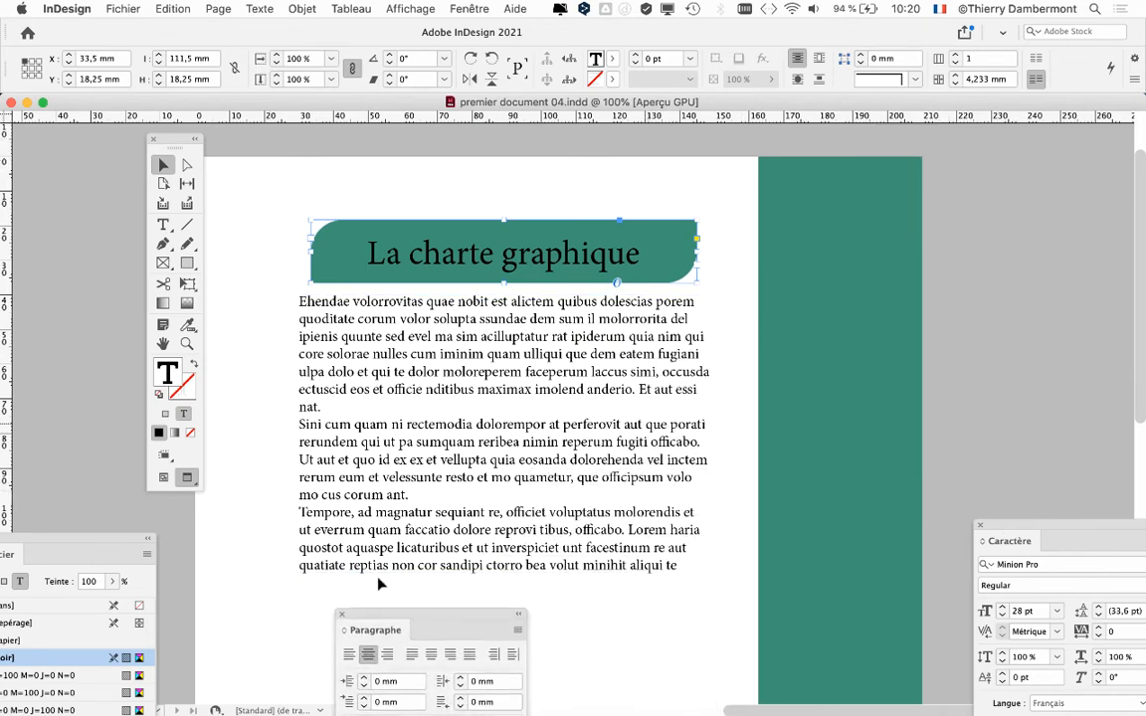
drag(50, 542, 851, 161)
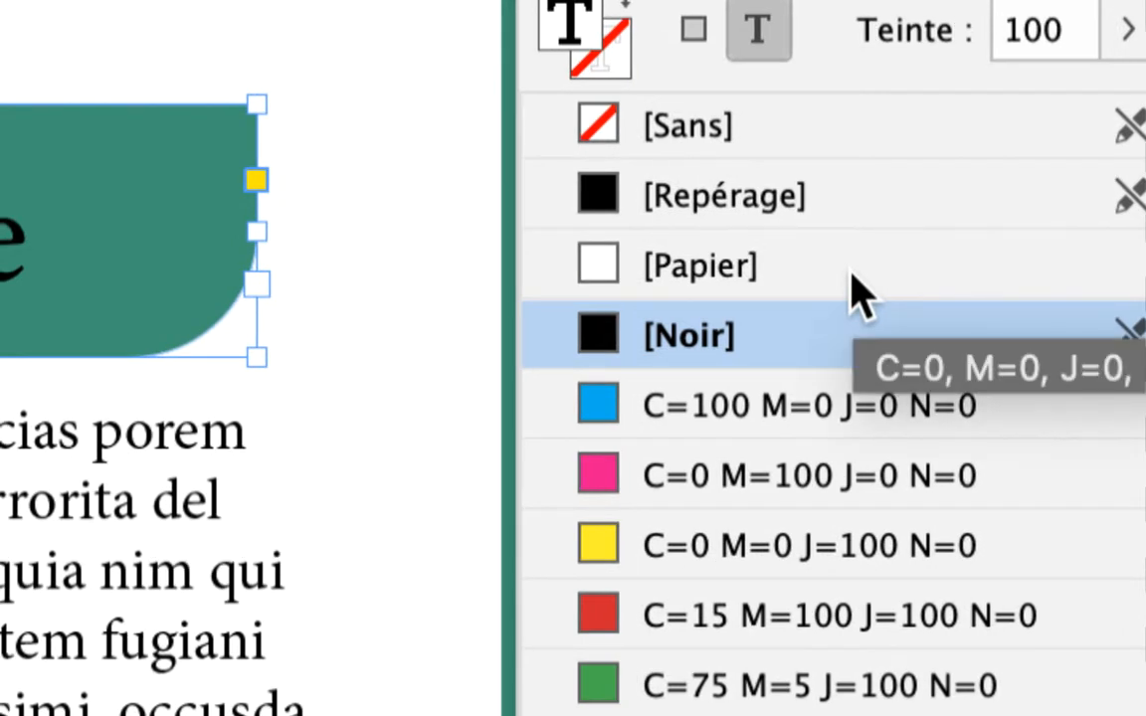
click(854, 277)
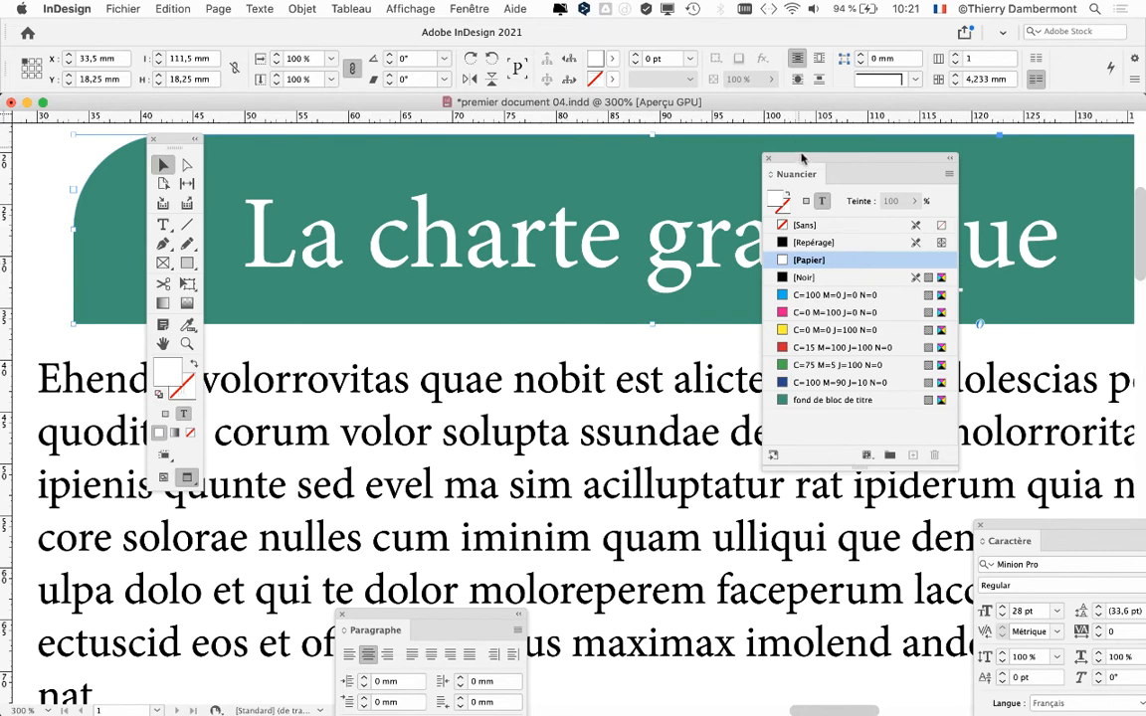
Clear the view of the title banner by moving the floating tools aside and closing the swatches
drag(815, 167, 903, 325)
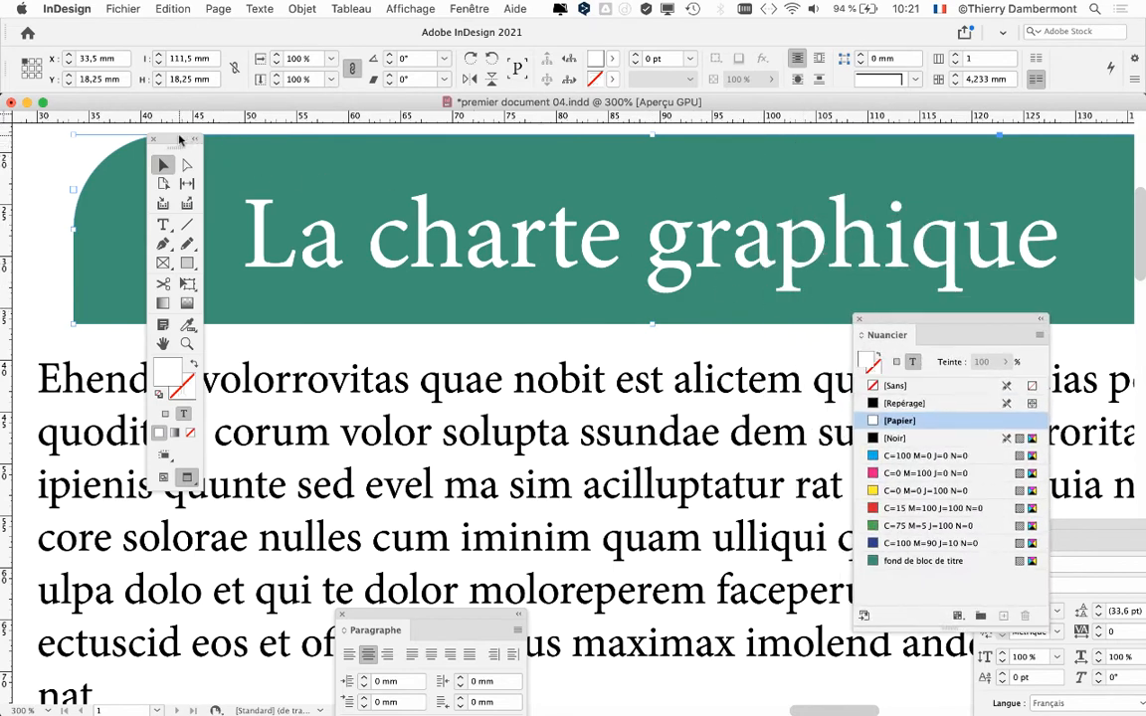
drag(181, 140, 65, 144)
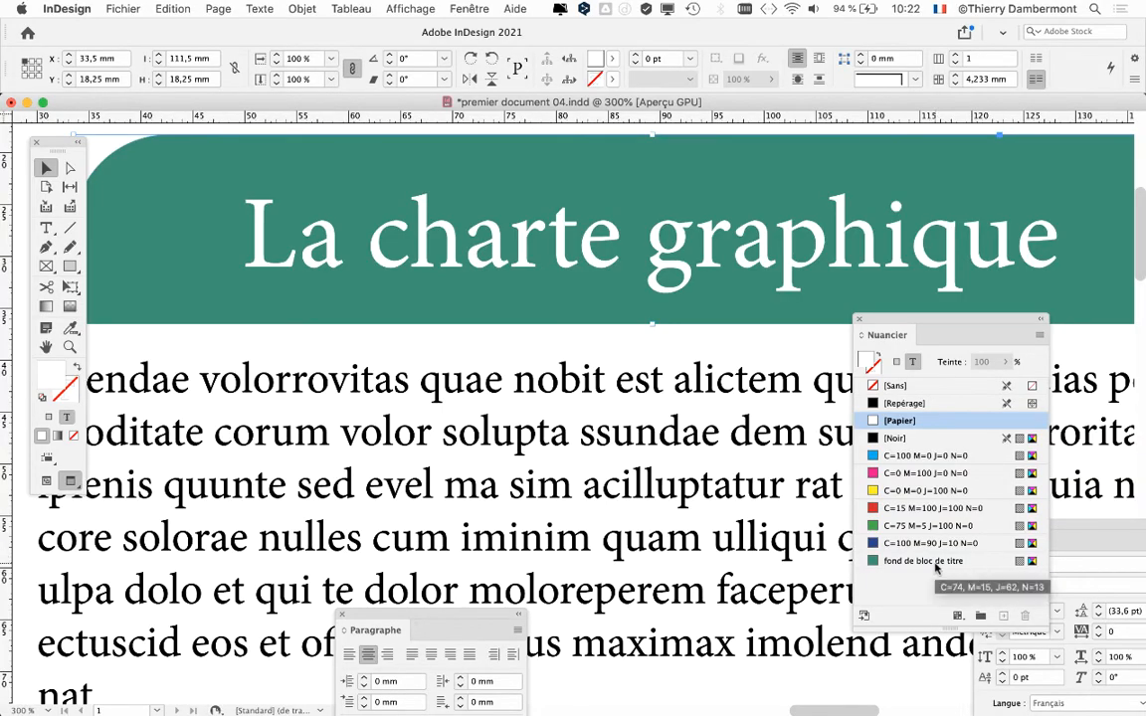
drag(888, 319, 590, 163)
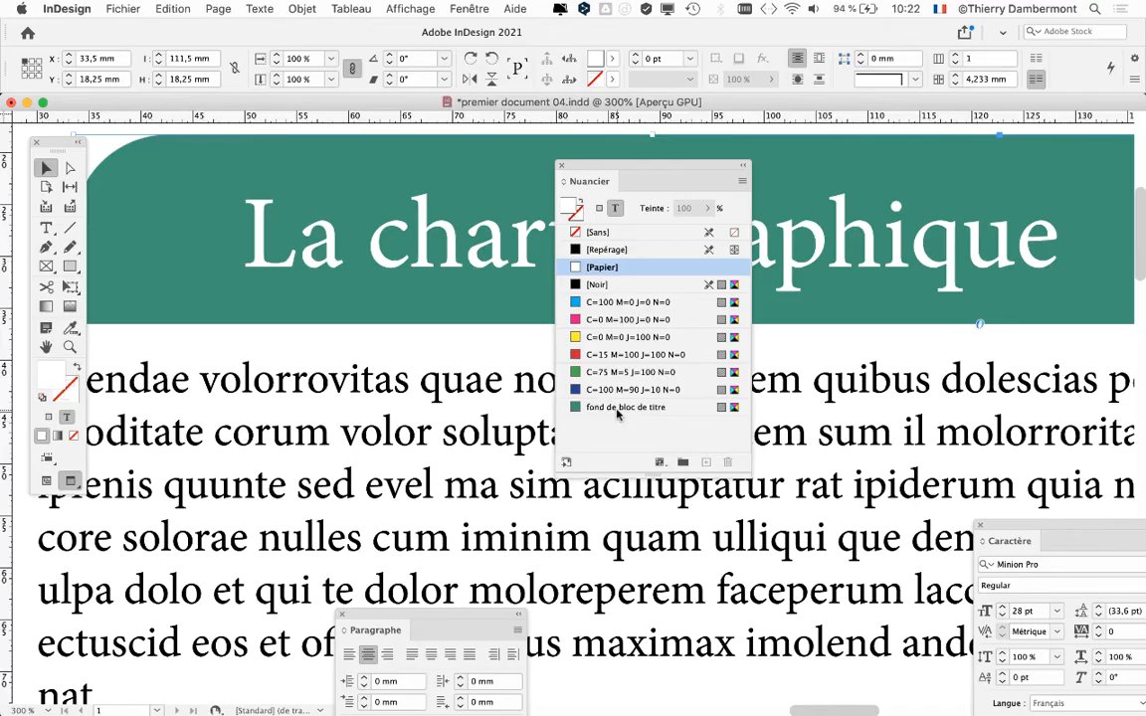
click(560, 166)
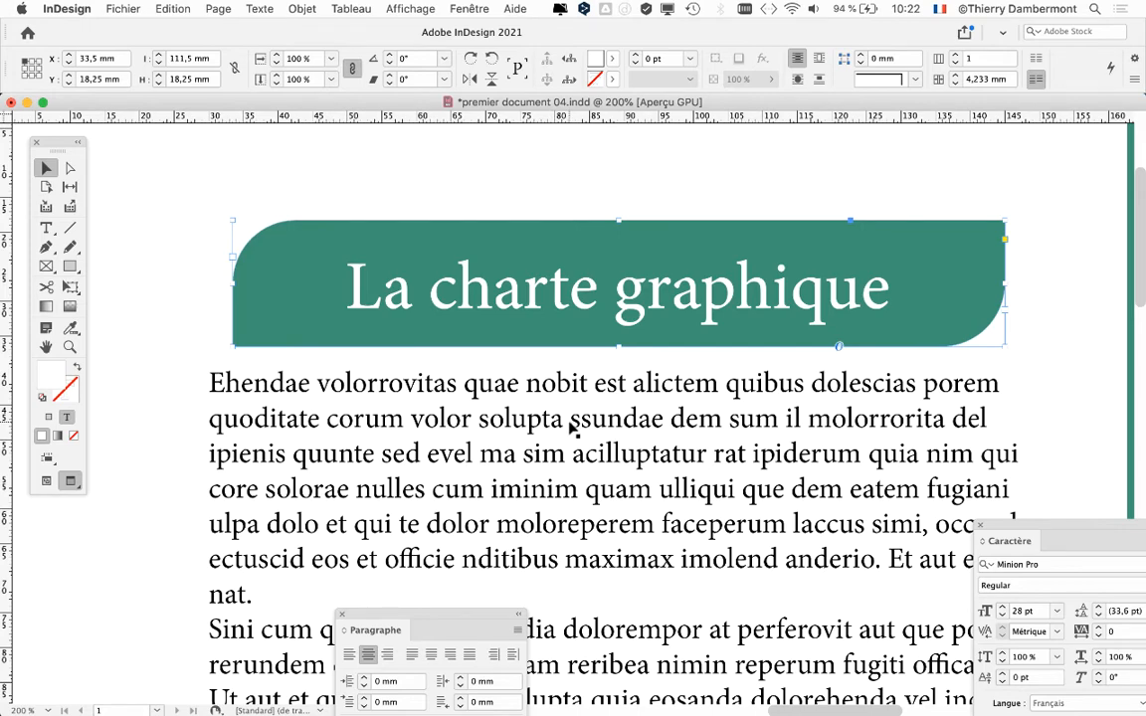
Set the title text to the Bold style and change its font to Arial
scroll(448, 393, down, 2)
scroll(448, 393, right, 3)
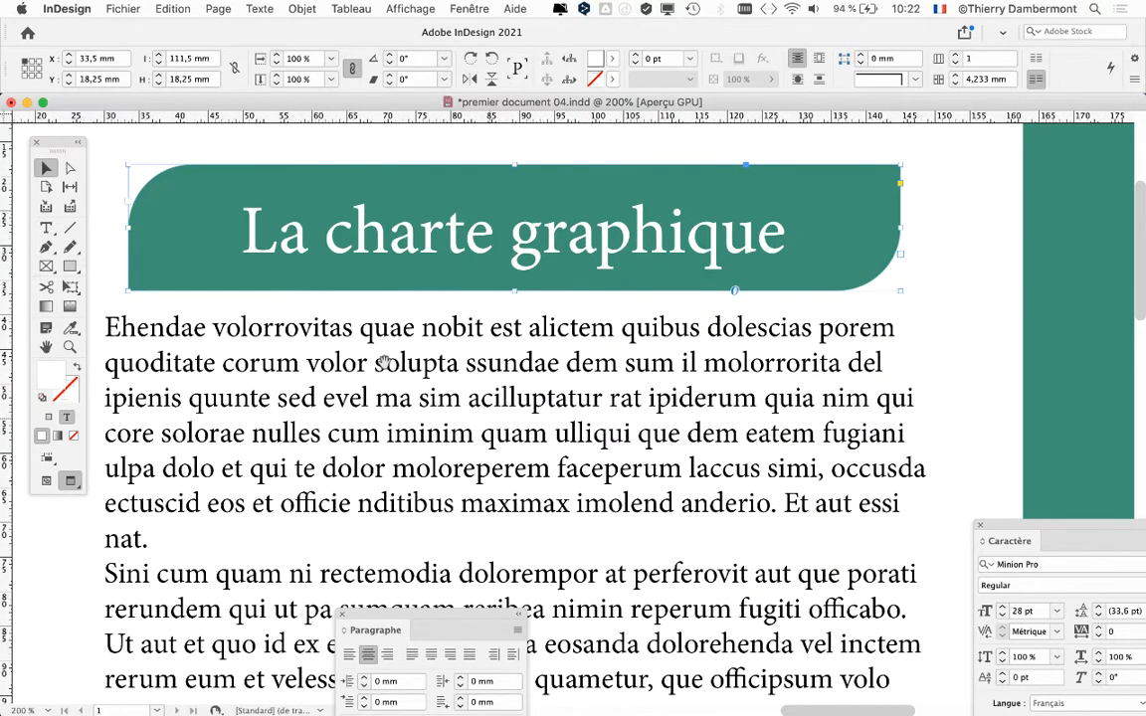
drag(1005, 522, 877, 194)
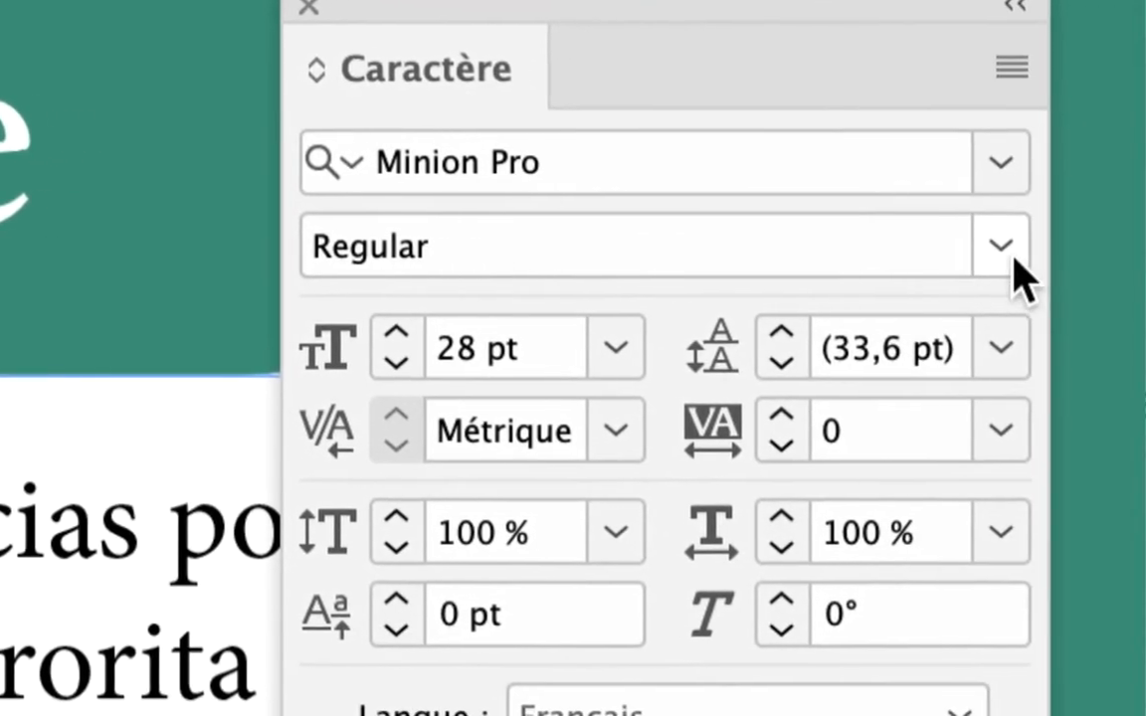
click(1013, 259)
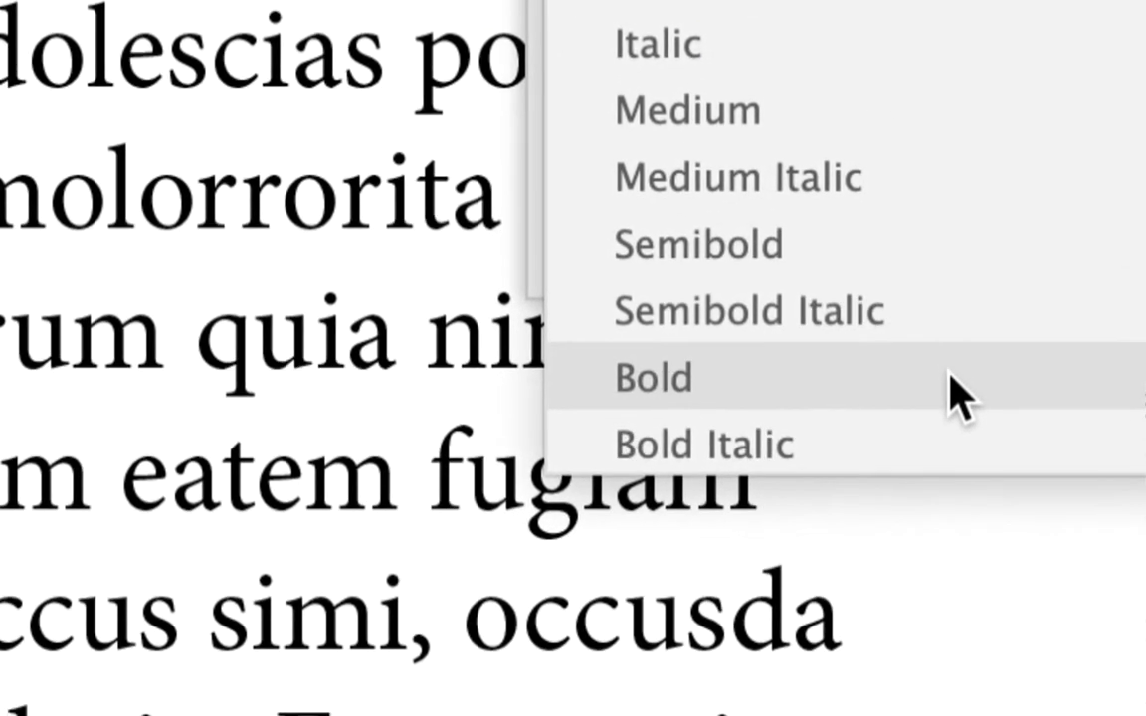
click(974, 467)
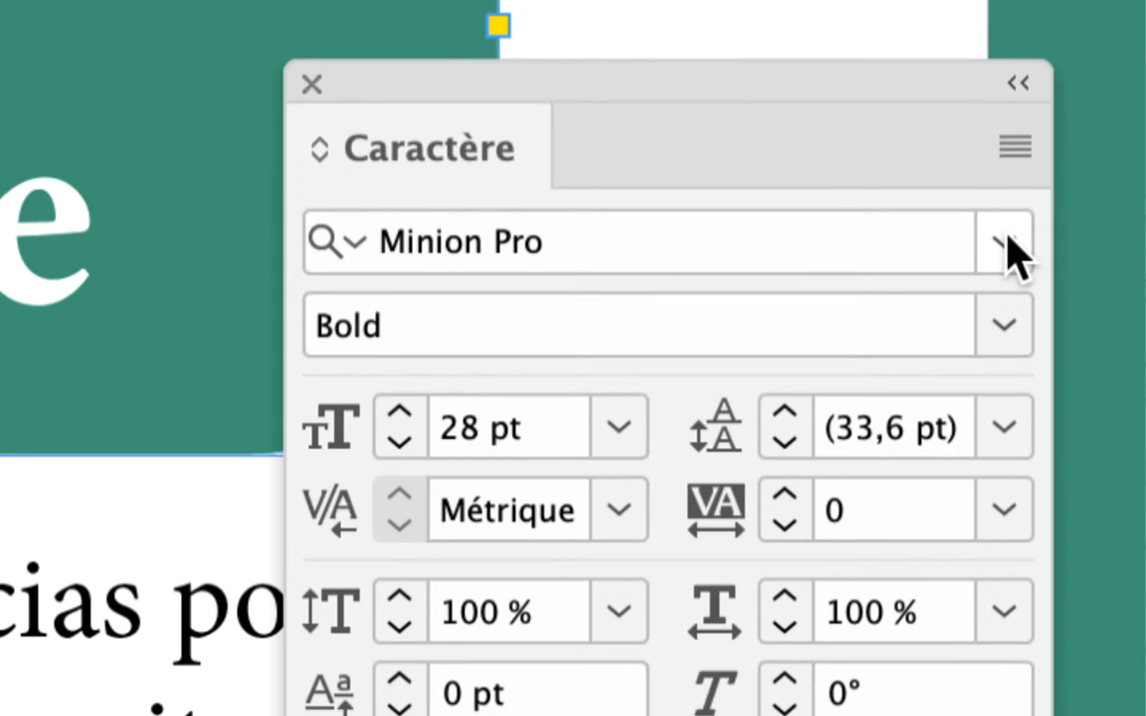
click(1007, 240)
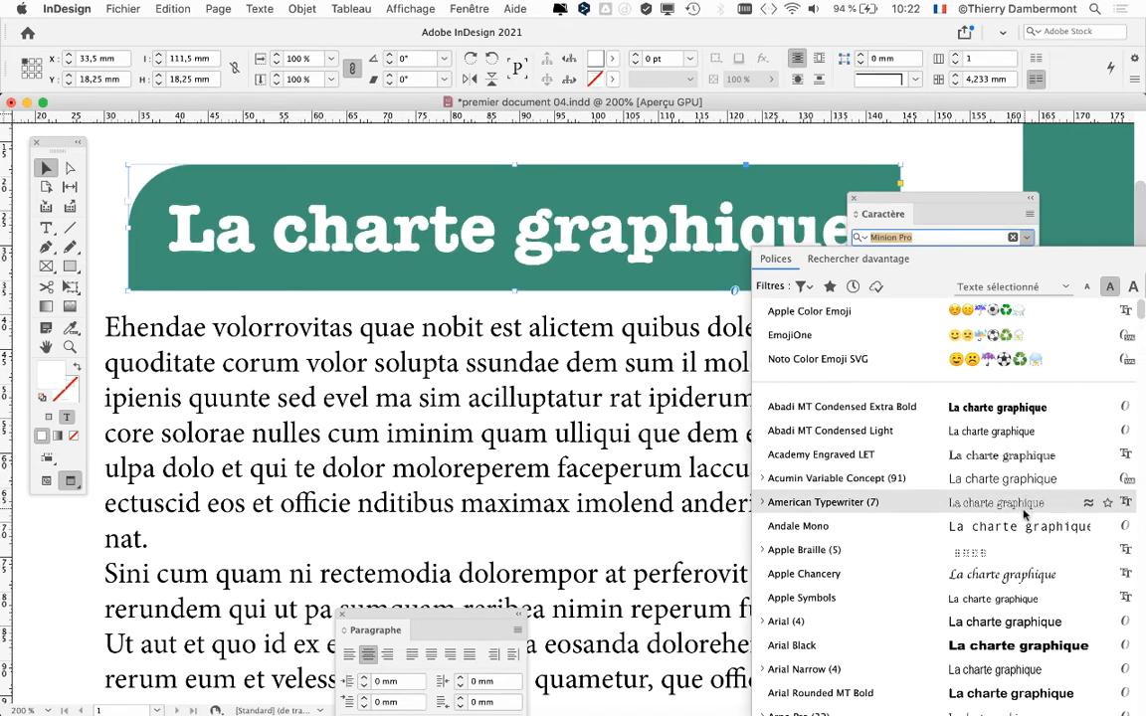
click(1023, 623)
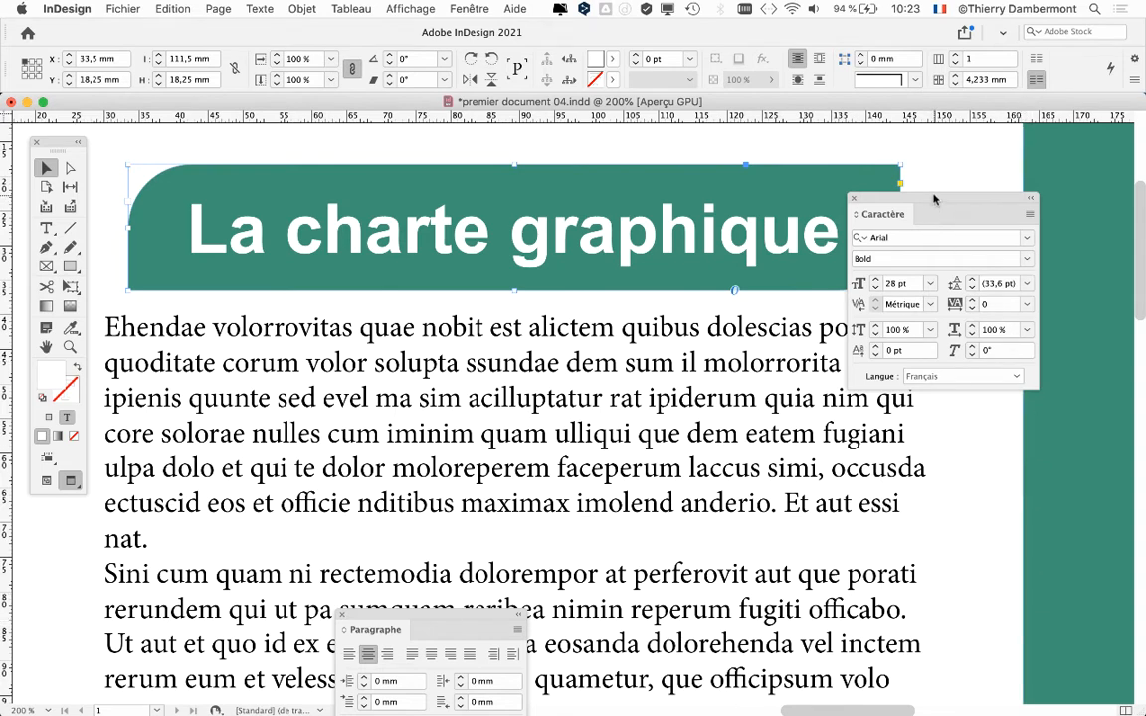
Choose the Bold style for the Arial title and set its font size to 26 pt
drag(934, 200, 975, 153)
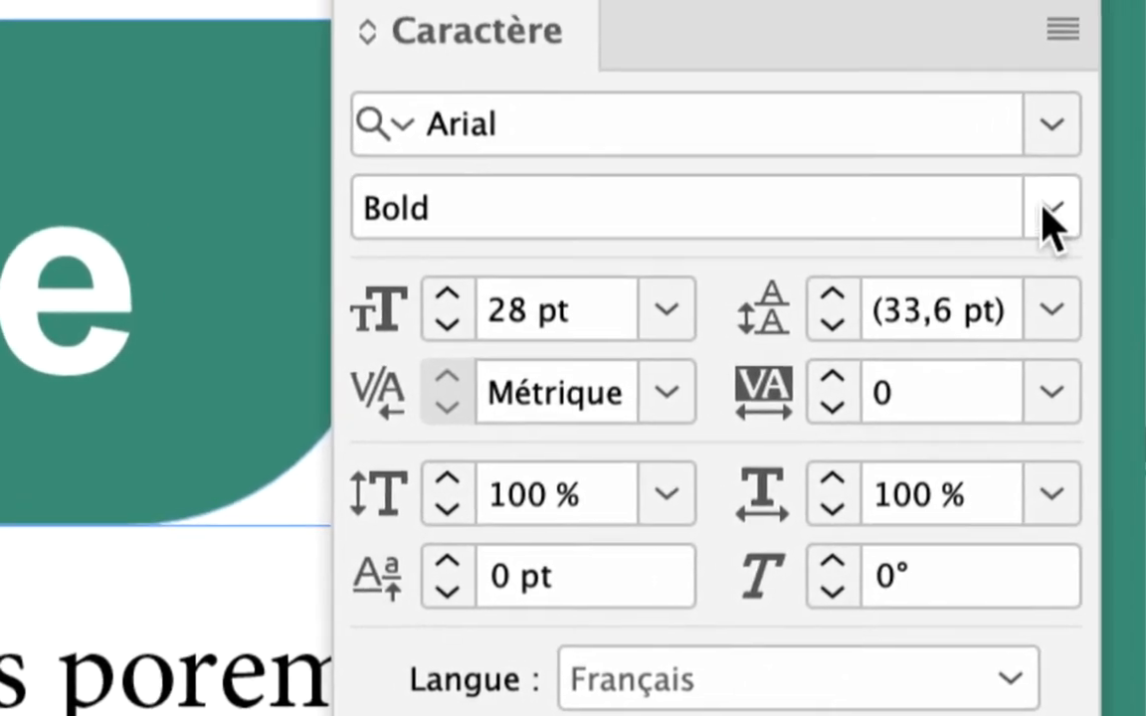
click(1046, 211)
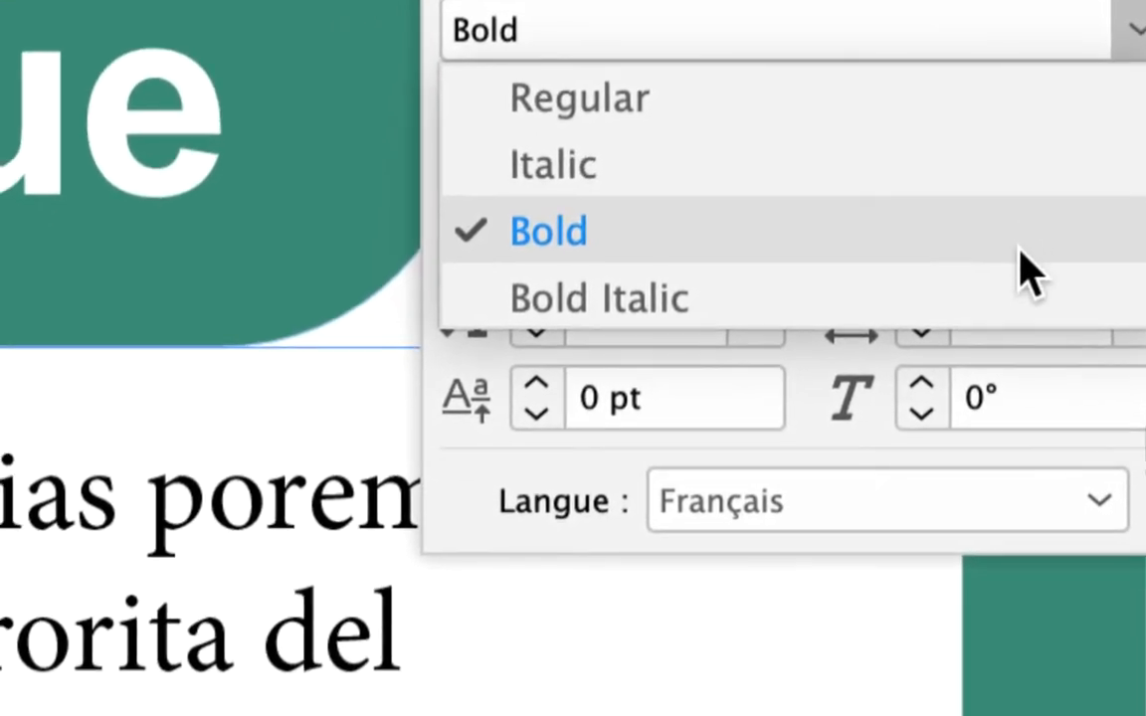
click(1022, 267)
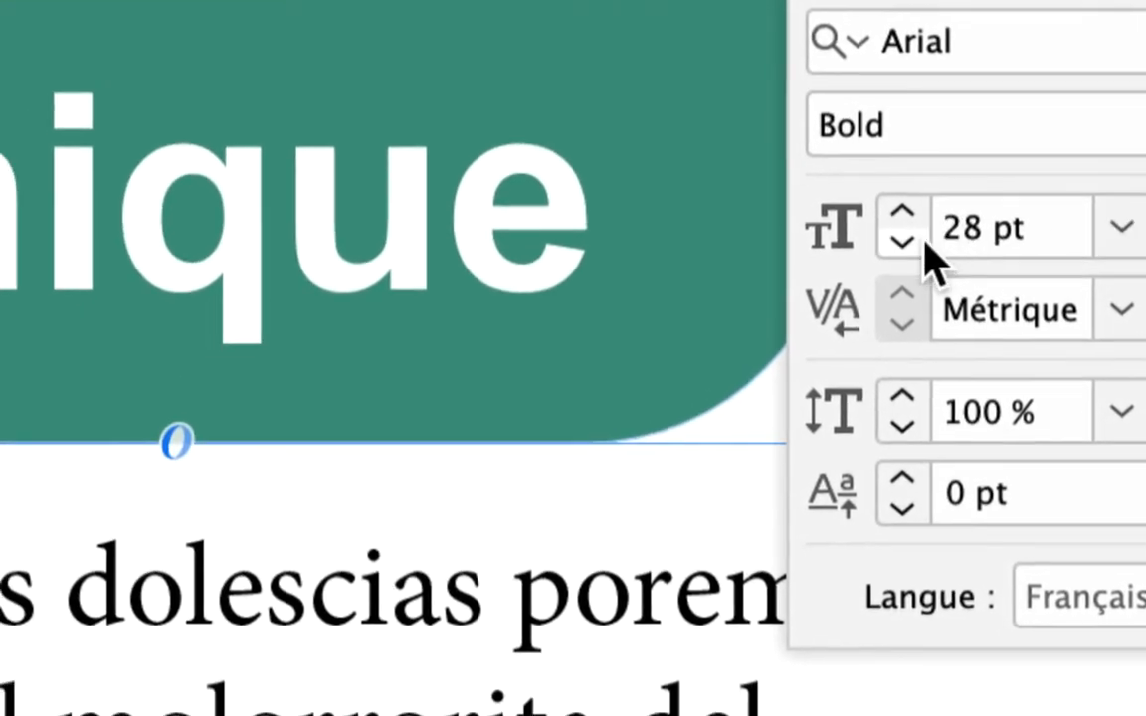
click(917, 239)
click(917, 239)
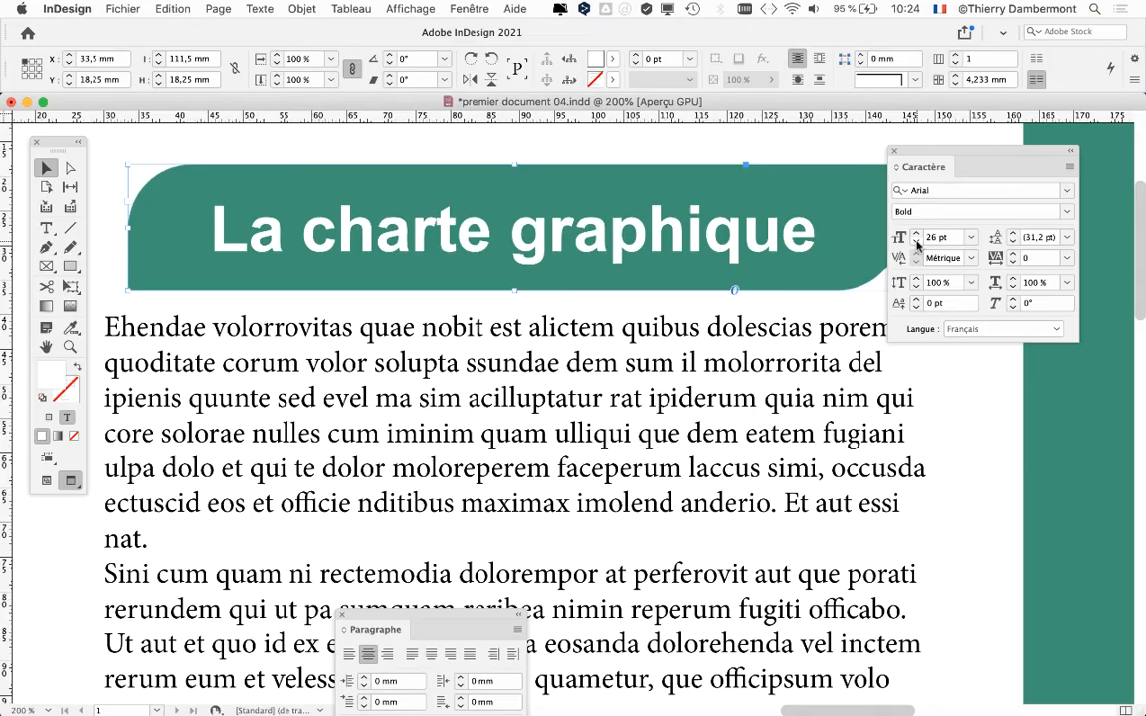
drag(985, 154, 1091, 139)
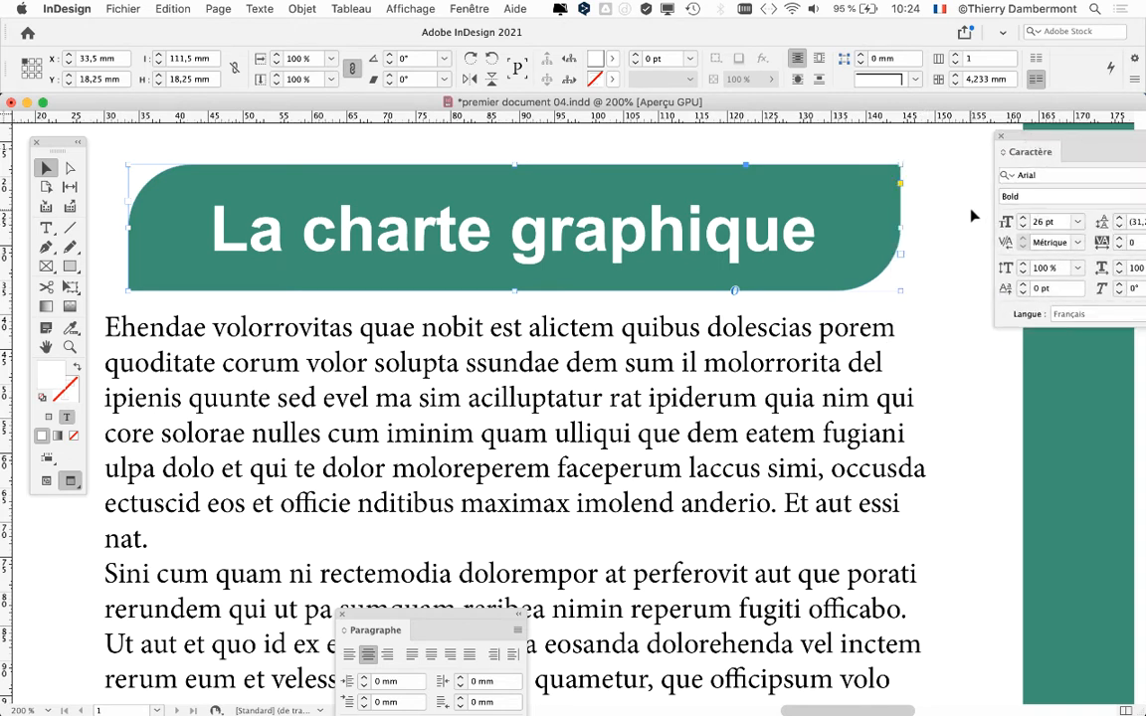
Set the title text's kerning to Optique
drag(1026, 138, 949, 161)
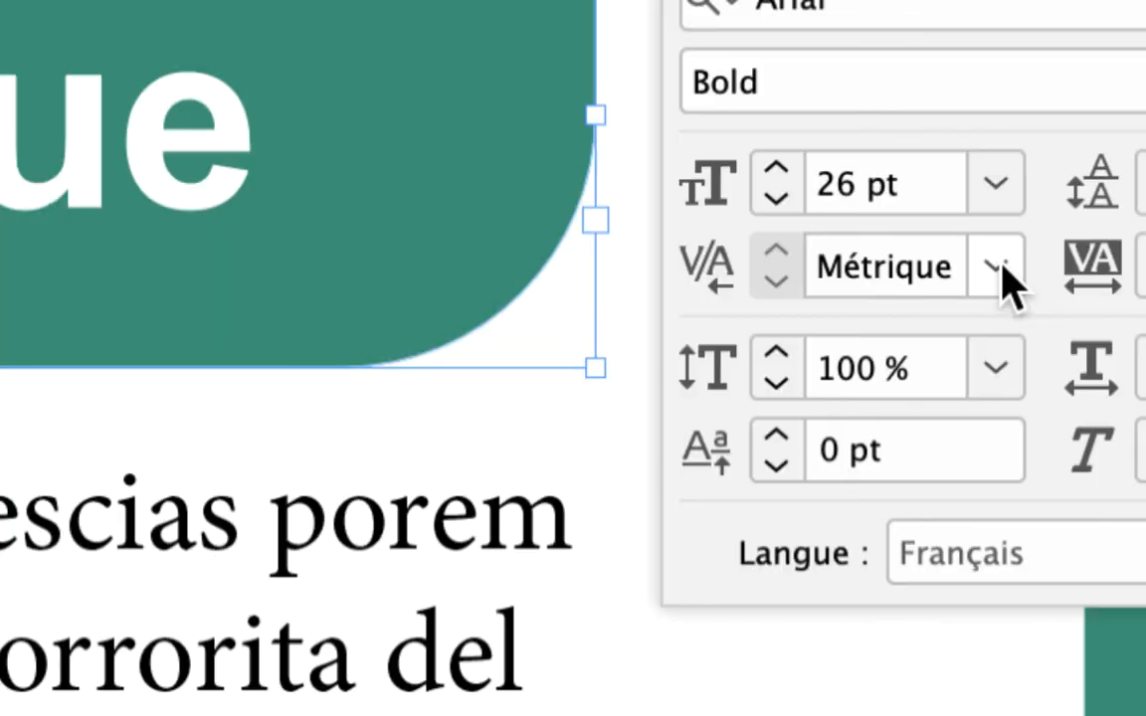
click(997, 268)
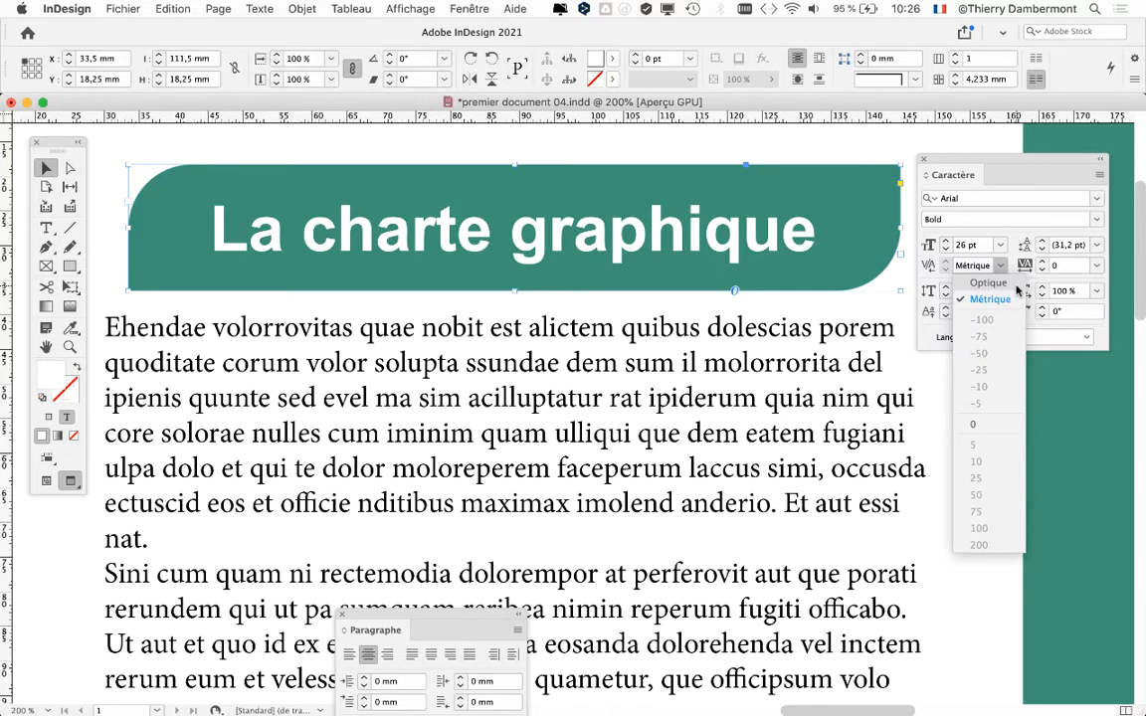
click(1017, 285)
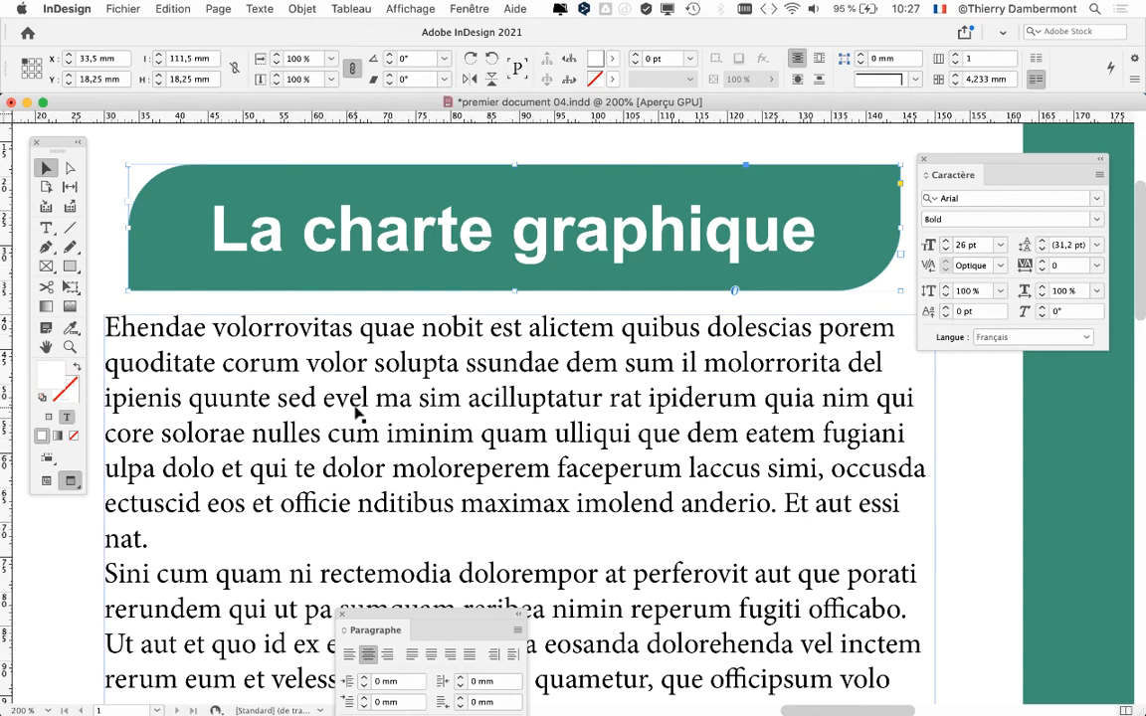
Place the text cursor in the body text frame below the title and select all of its text
key(super+minus)
drag(412, 465, 438, 333)
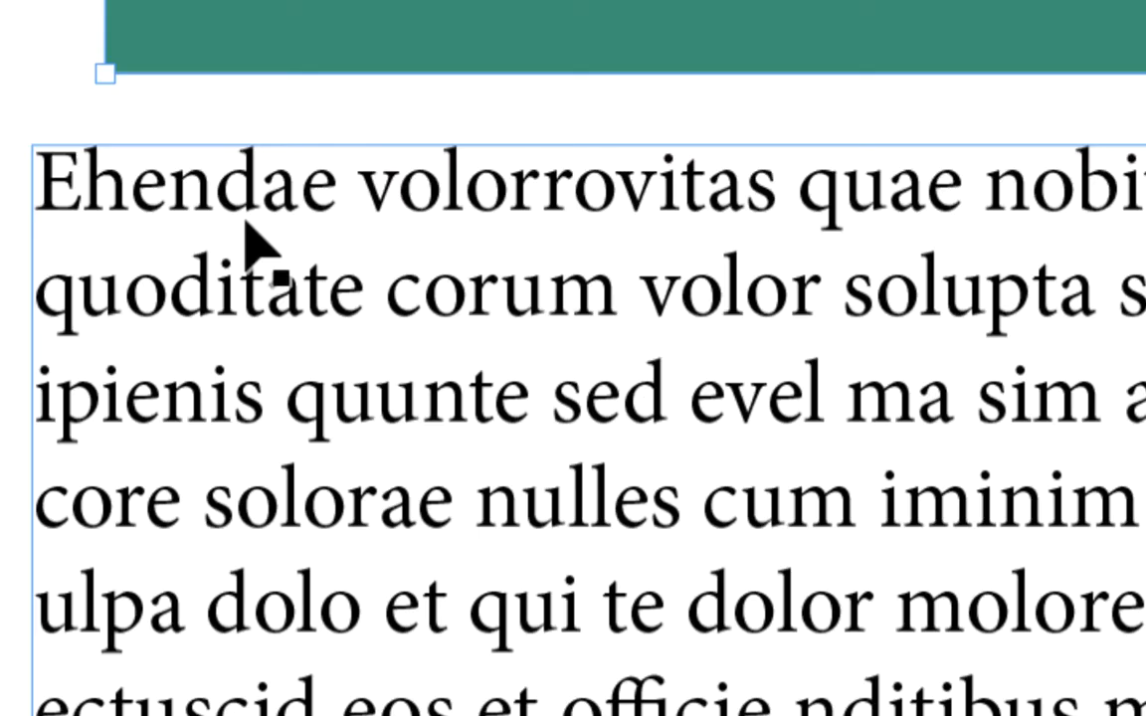
click(247, 227)
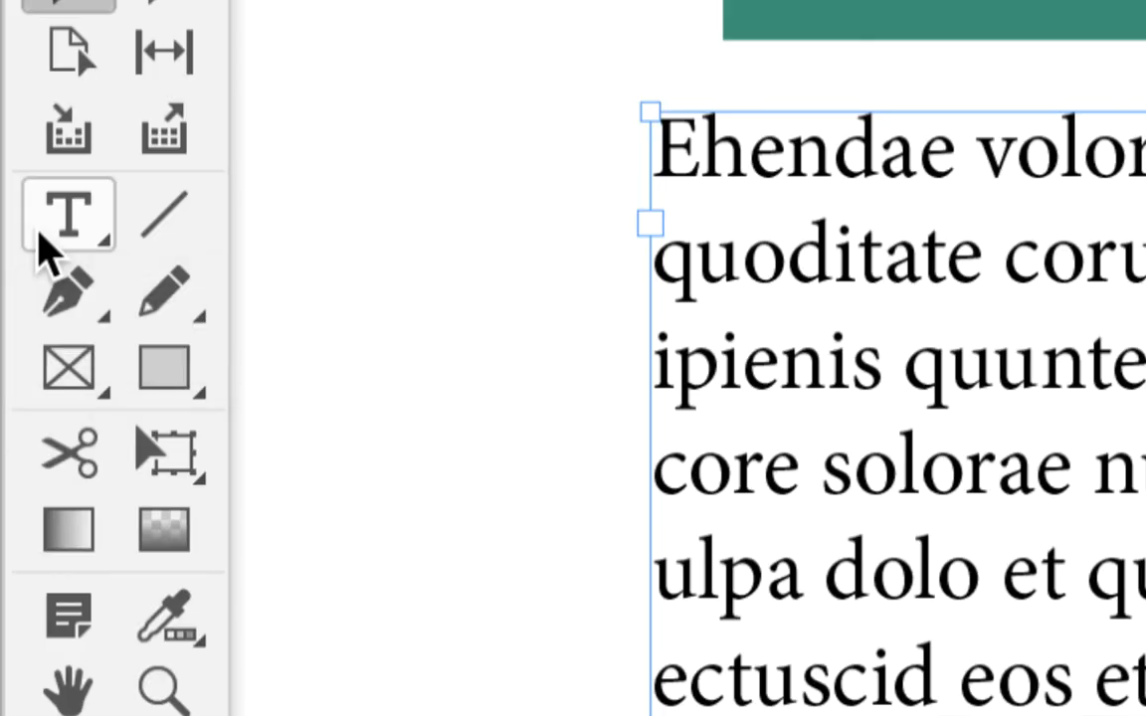
click(44, 233)
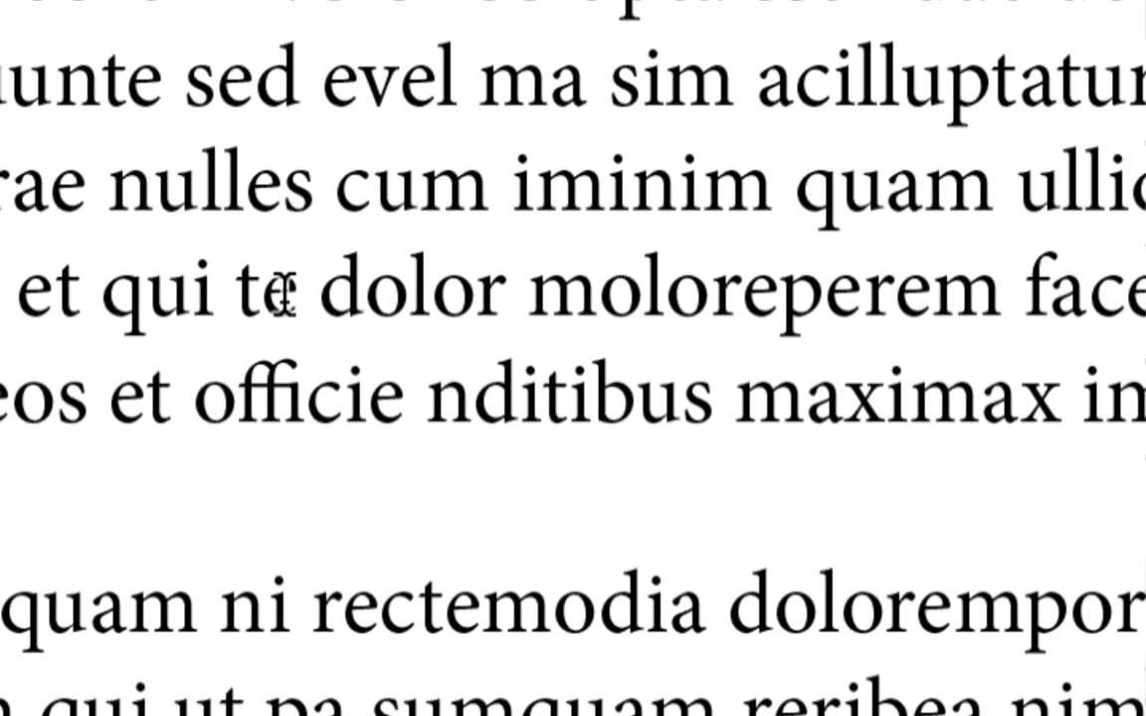
click(292, 295)
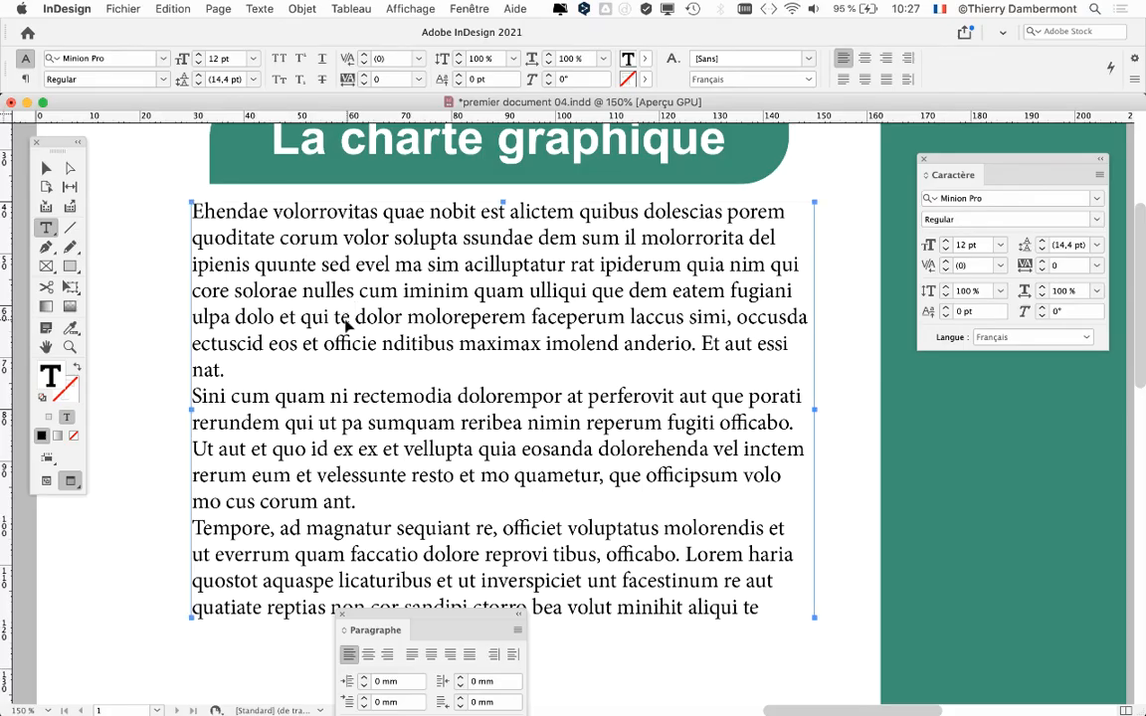
key(super+a)
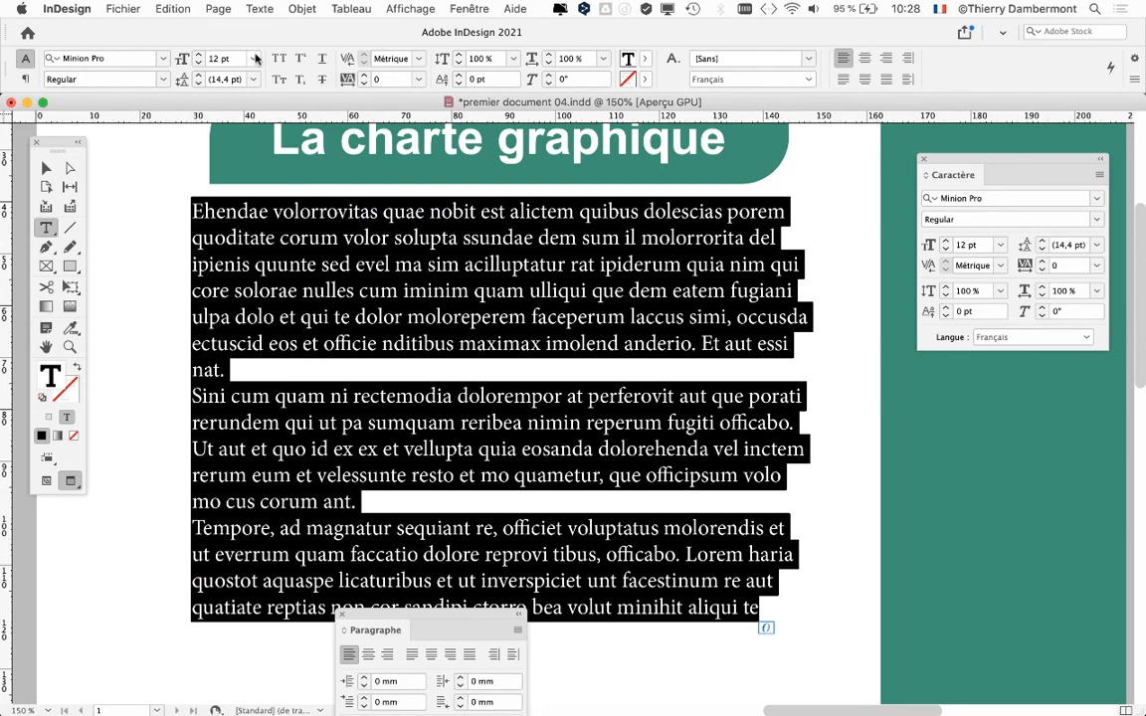
click(188, 9)
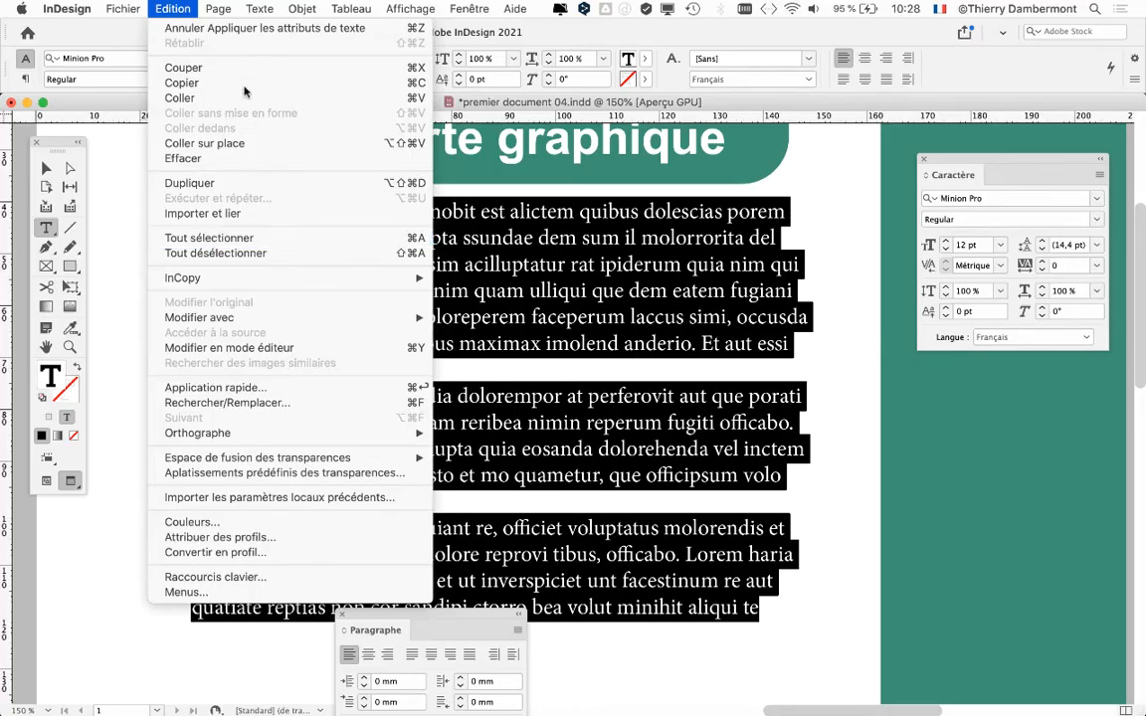
click(179, 8)
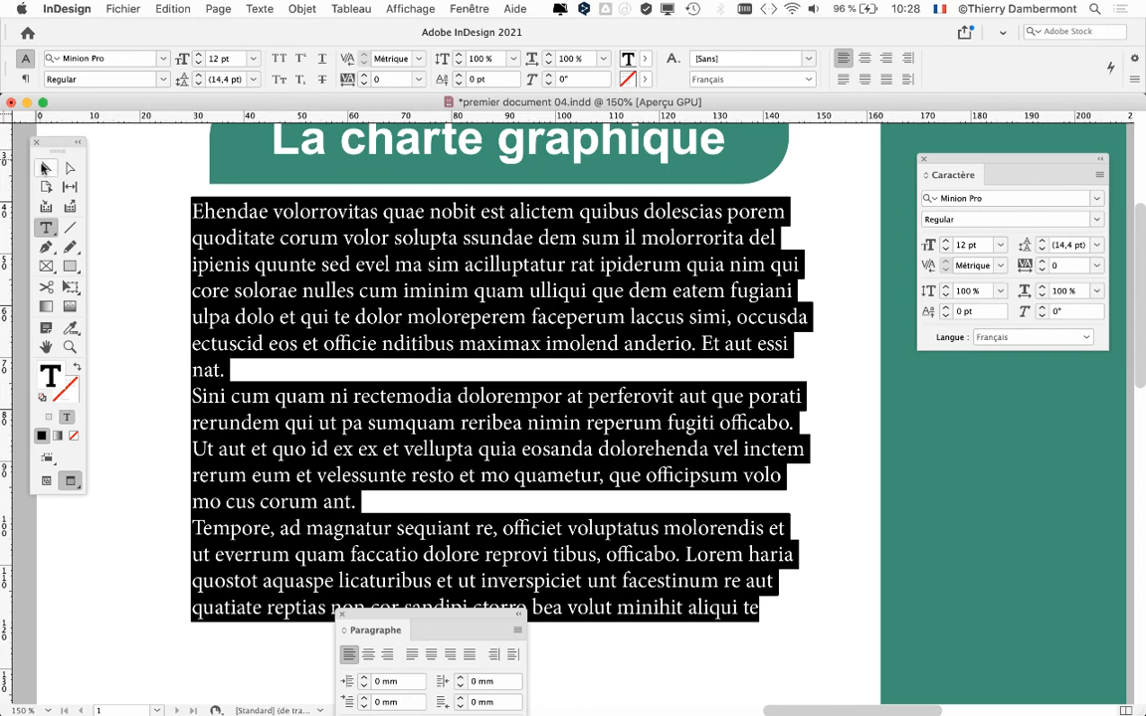
Select the body text frame as an object, and reselect all of its text with the Type tool
click(45, 169)
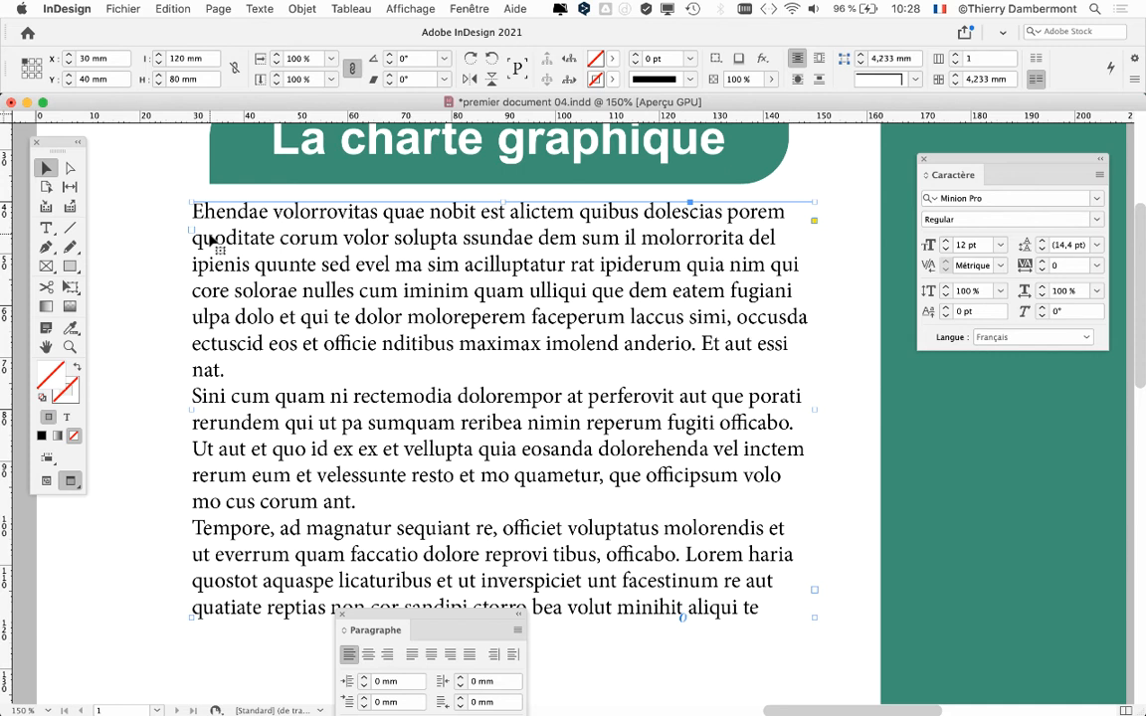
click(42, 226)
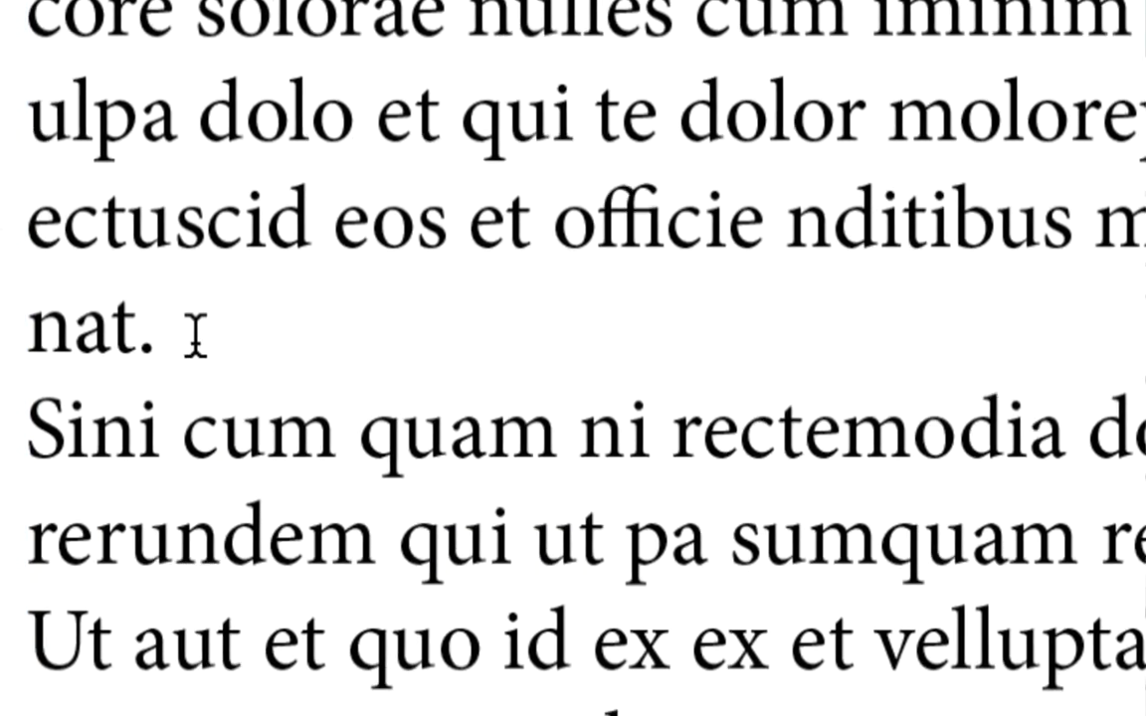
click(193, 339)
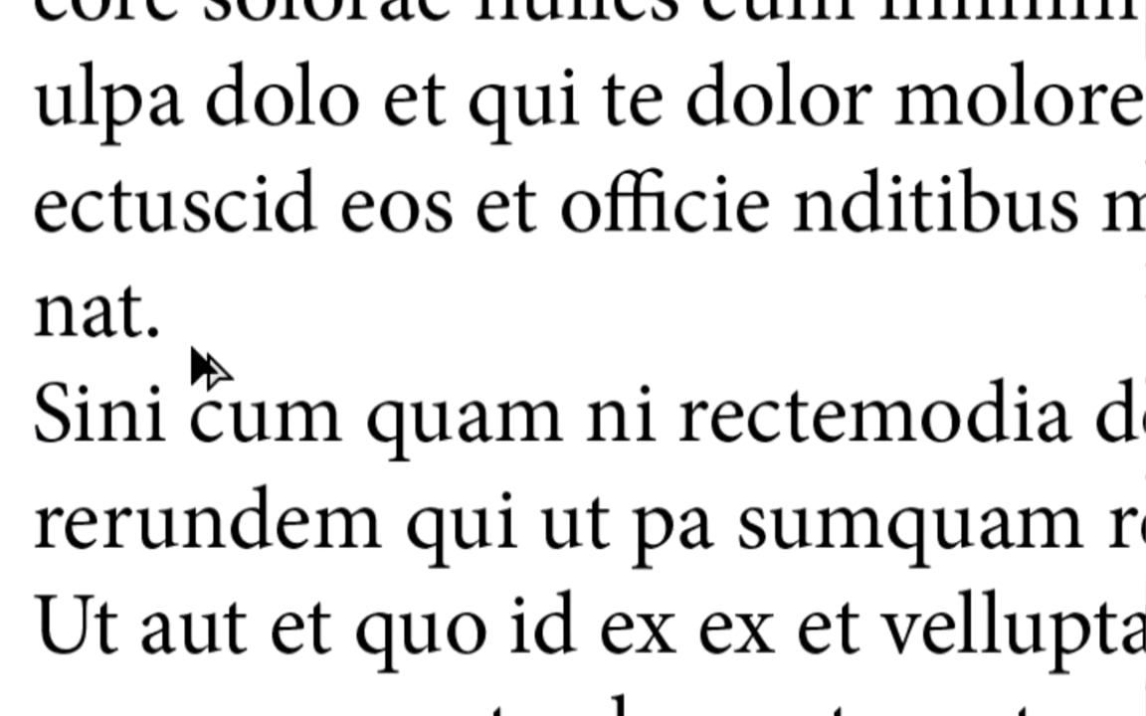
key(super+a)
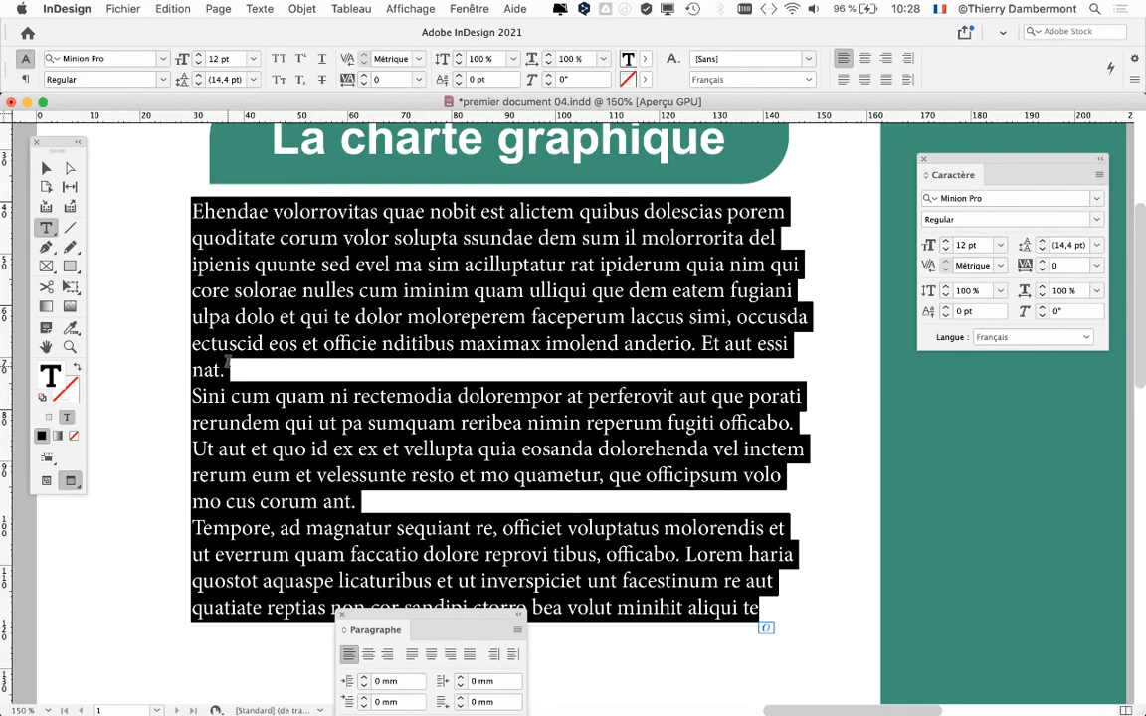
Deselect the body text and select only its first paragraph, from the end of "nat." back to "Ehendae"
click(307, 366)
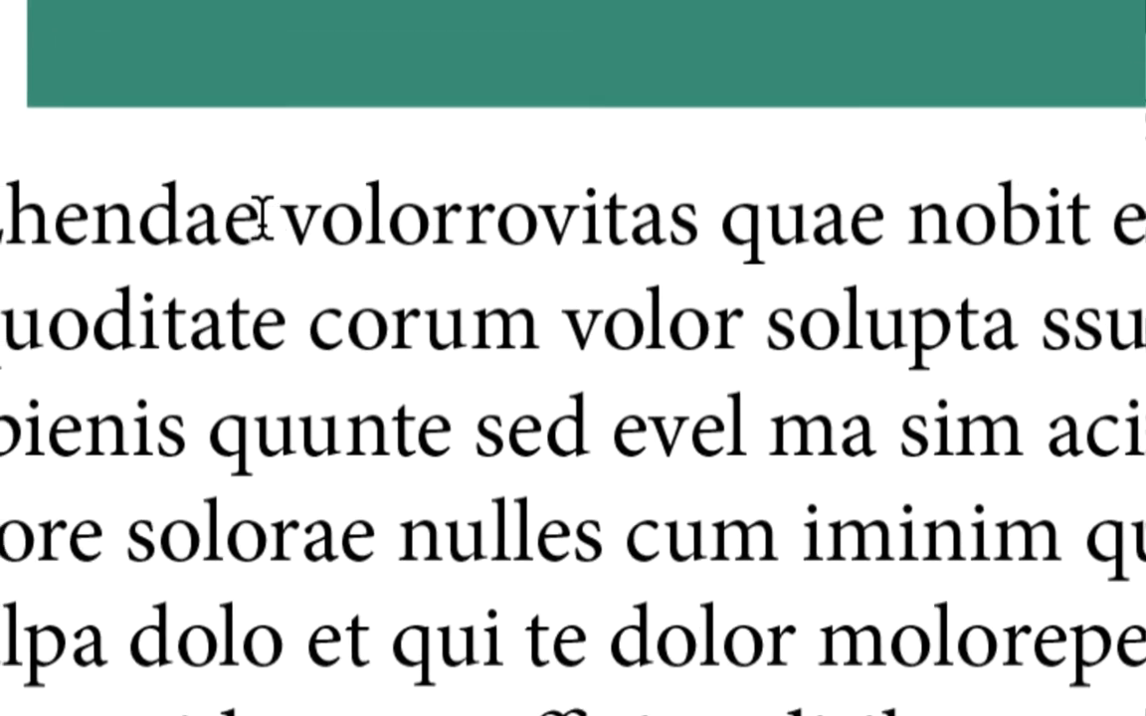
drag(260, 219, 0, 219)
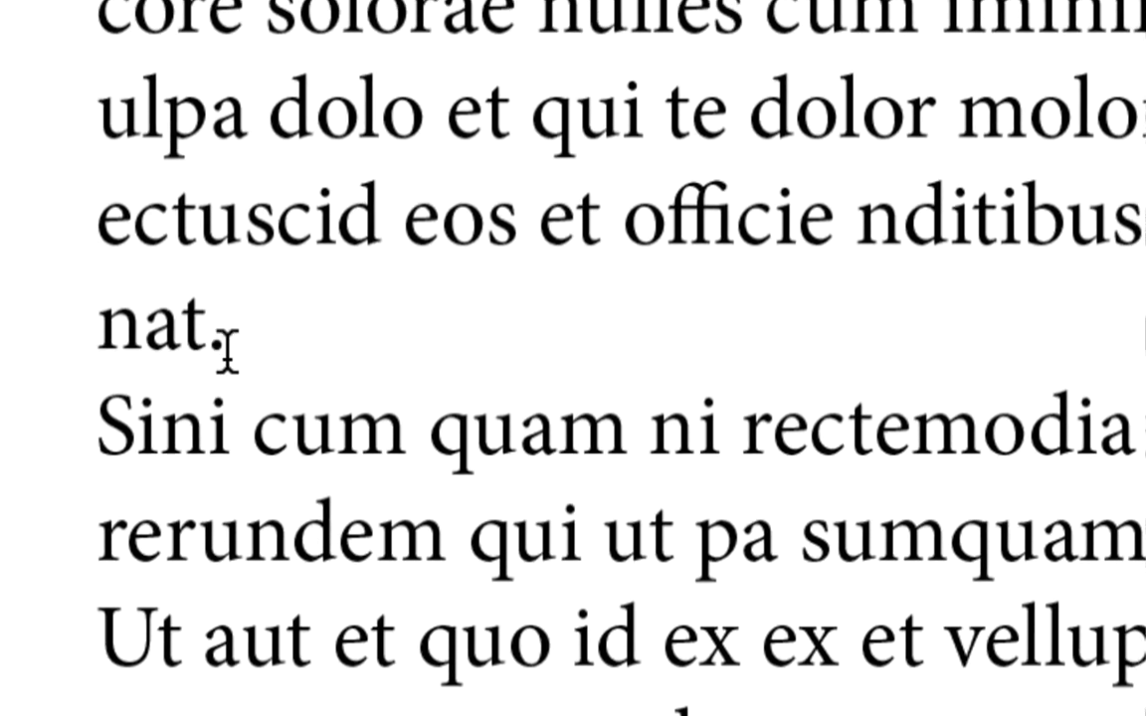
drag(226, 350, 189, 196)
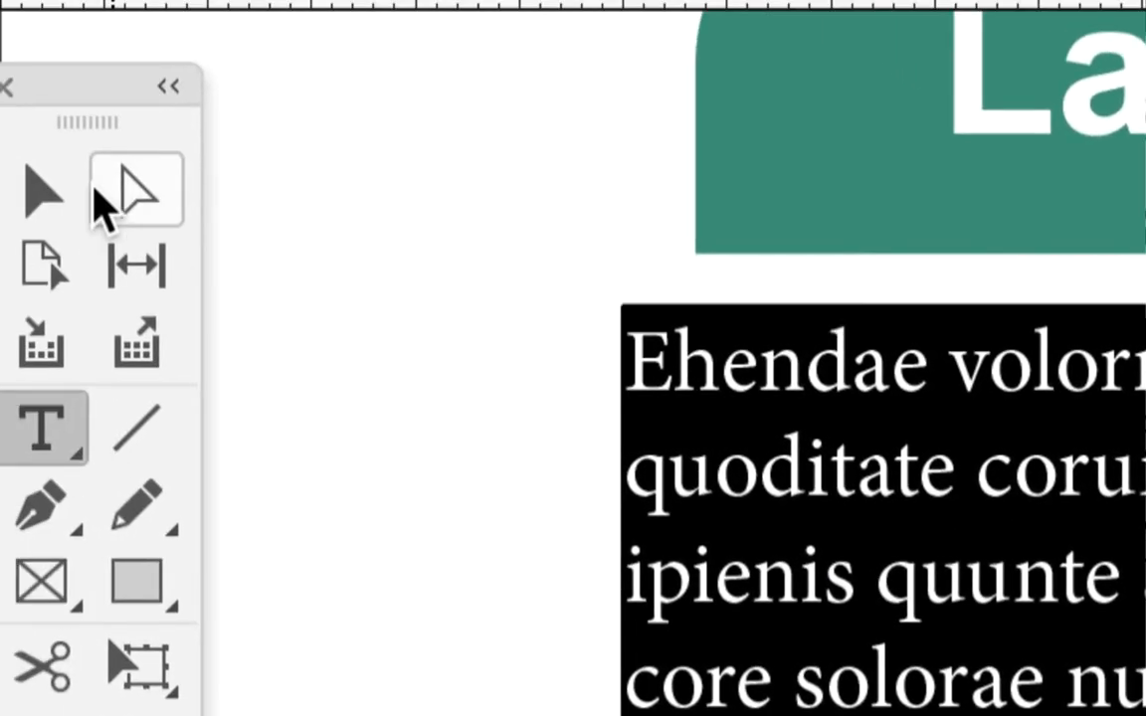
Select the whole body text frame as an object and set its text kerning to Optique
click(90, 184)
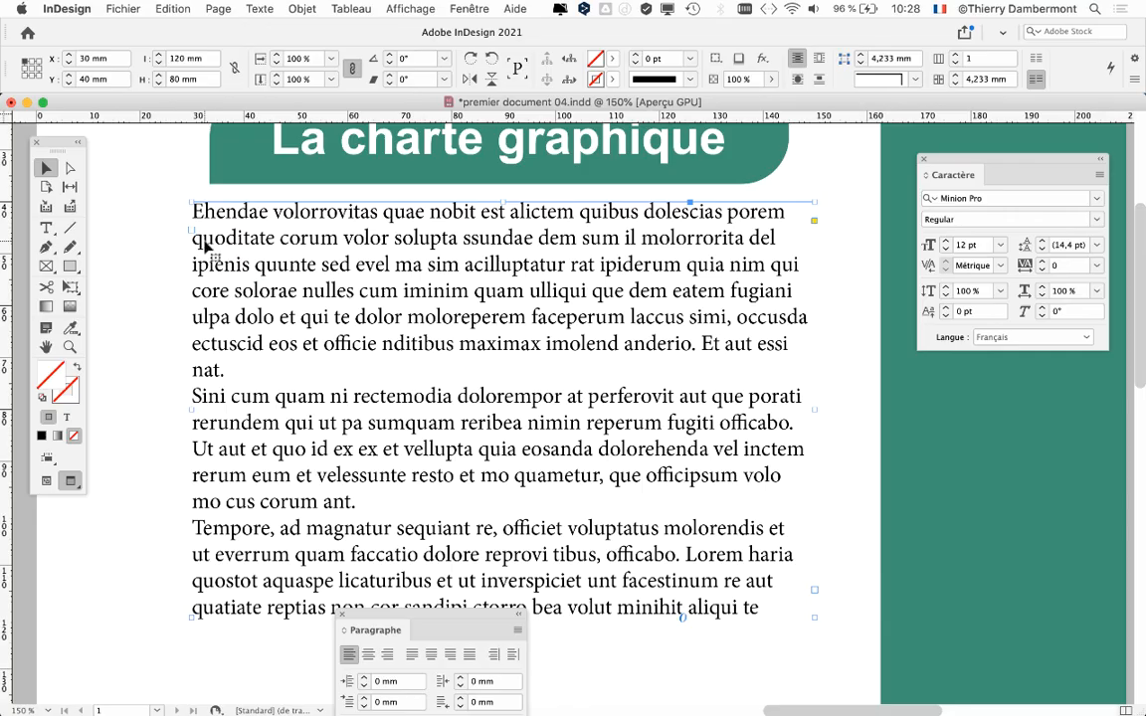
drag(936, 163, 877, 170)
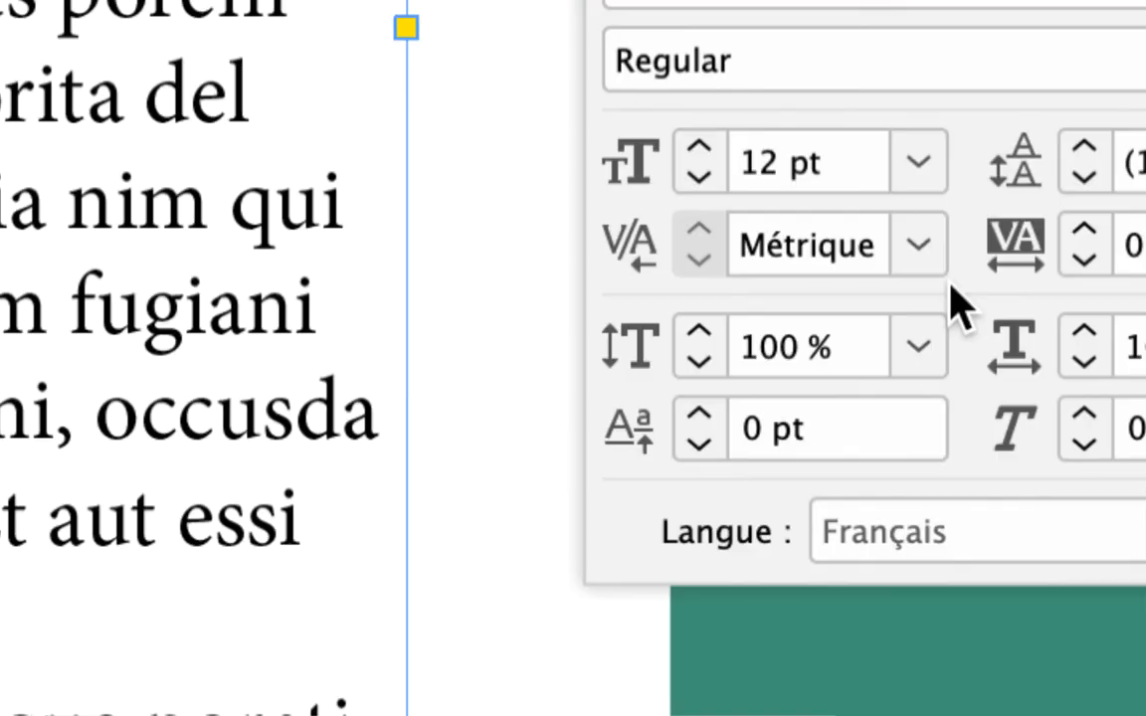
click(917, 245)
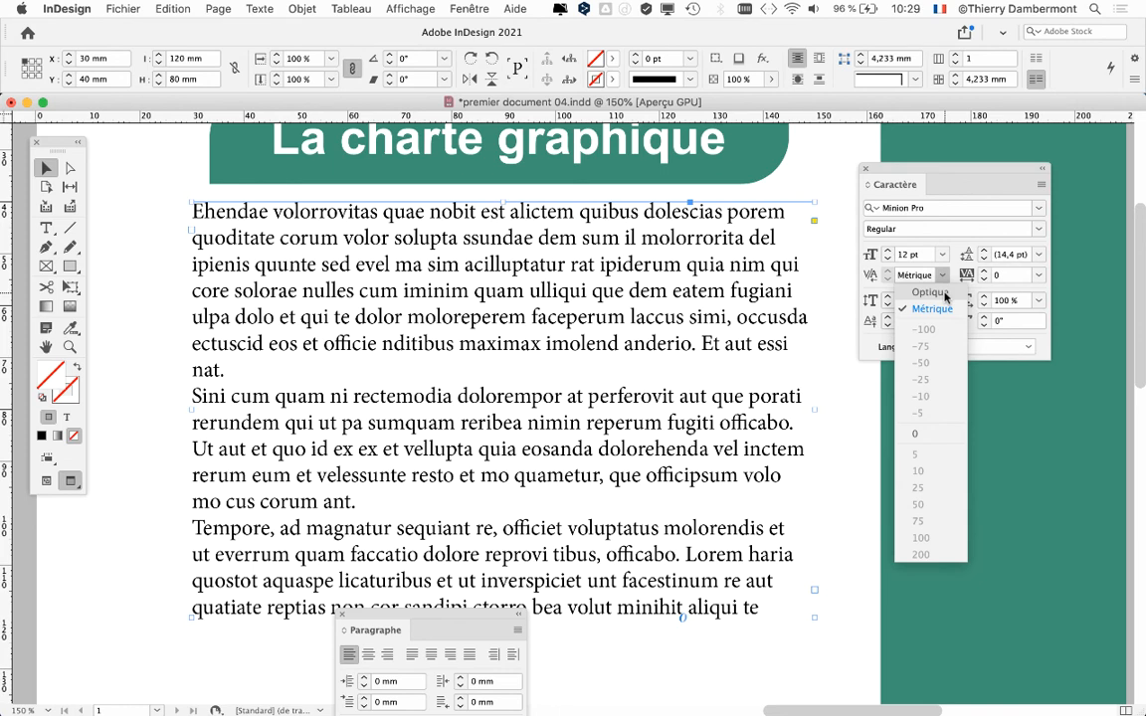
click(945, 293)
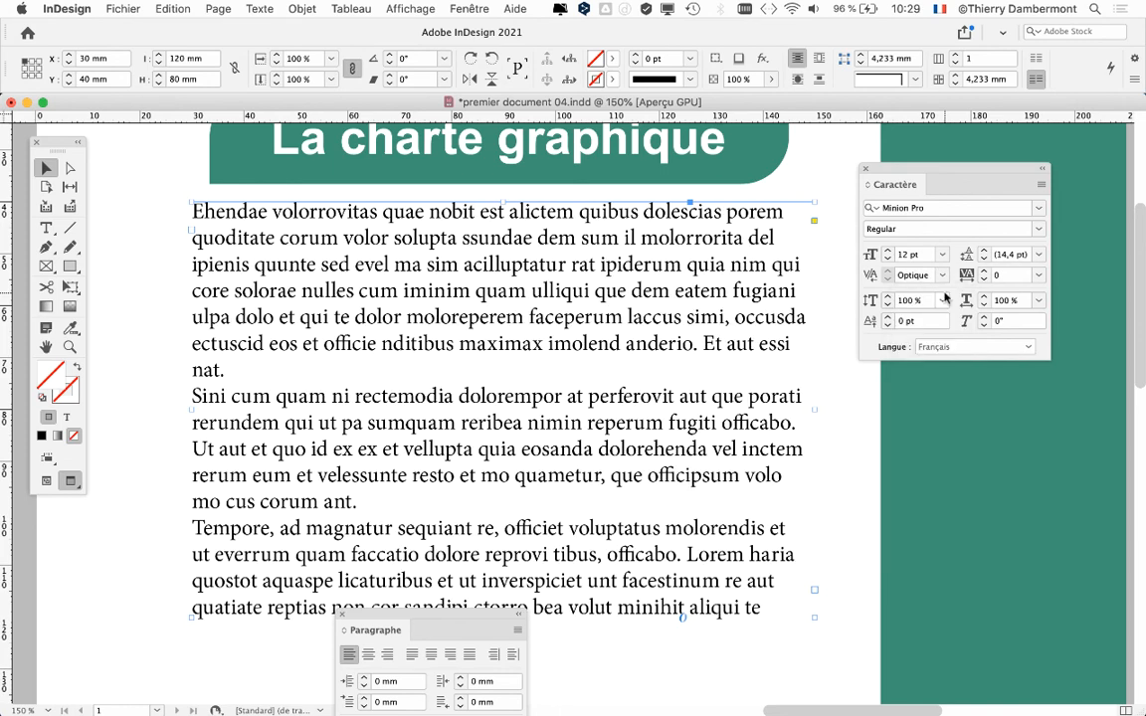